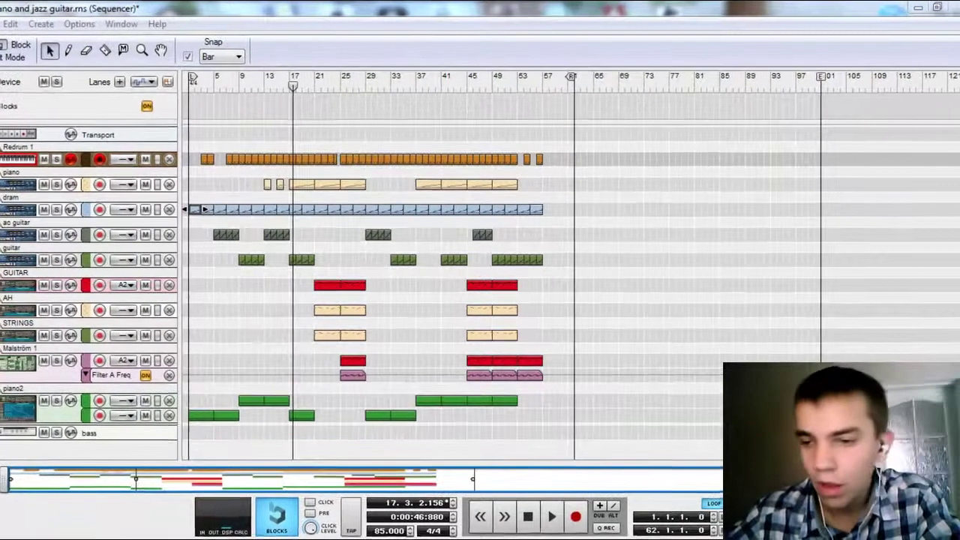
Show the tool window with the device palette, check the rack window briefly, and return to the sequencer window.
key("F8")
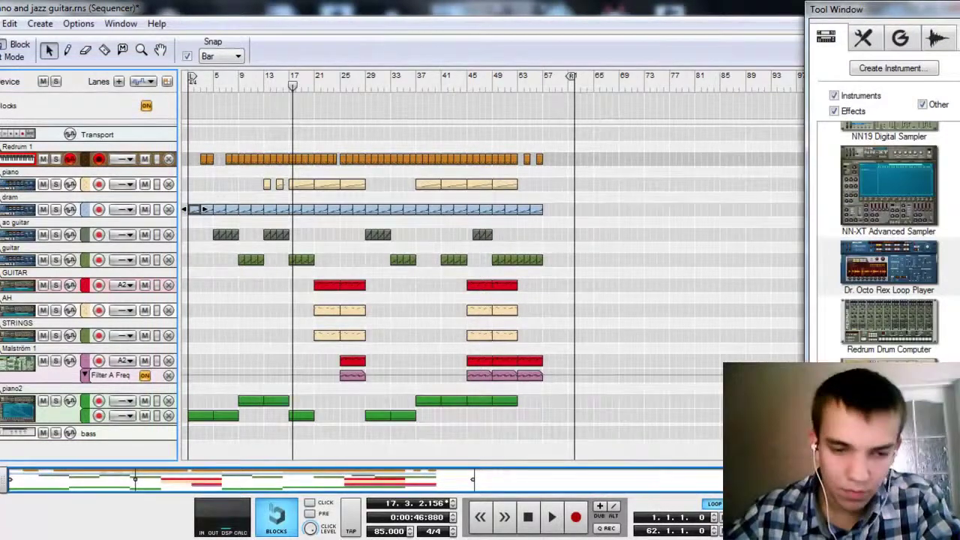
mouse_move(322, 537)
left_click(232, 471)
scroll(232, 471, "up", 5)
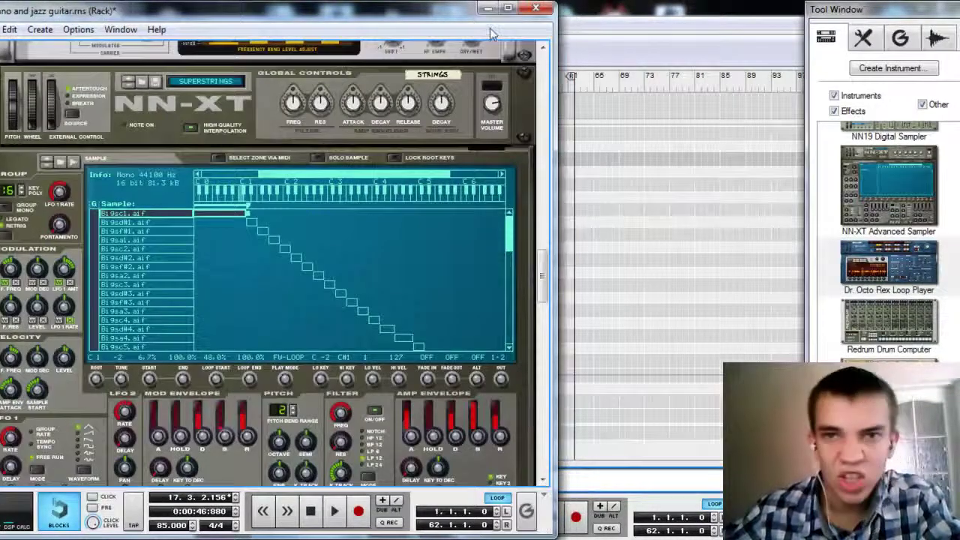
left_click(625, 8)
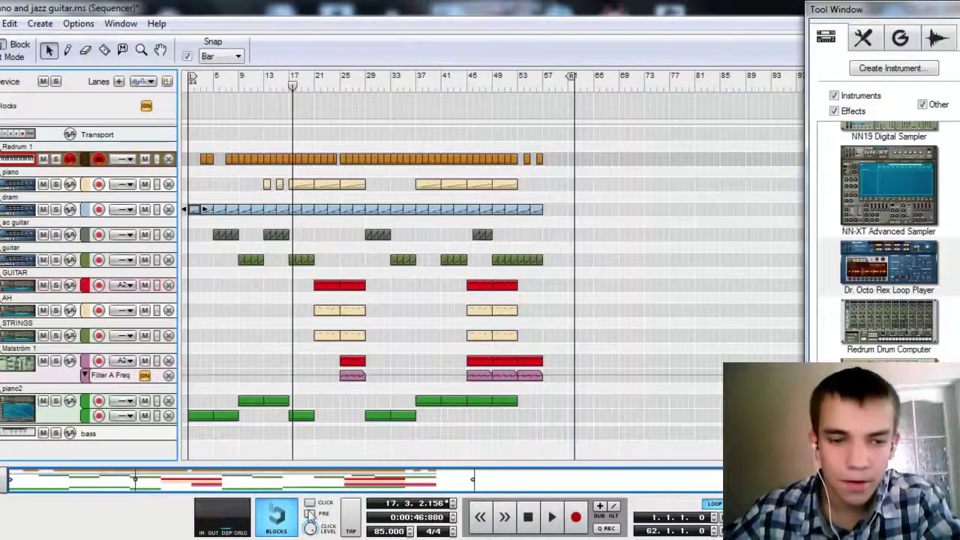
Attach the sequencer window to the rack window and adjust the split between rack and sequencer.
left_click(120, 24)
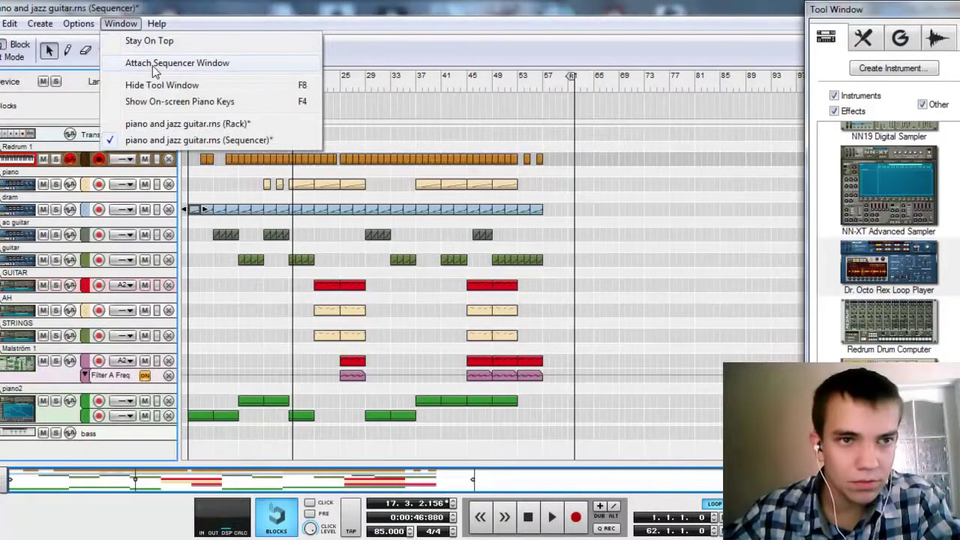
left_click(154, 66)
scroll(315, 364, "down", 3)
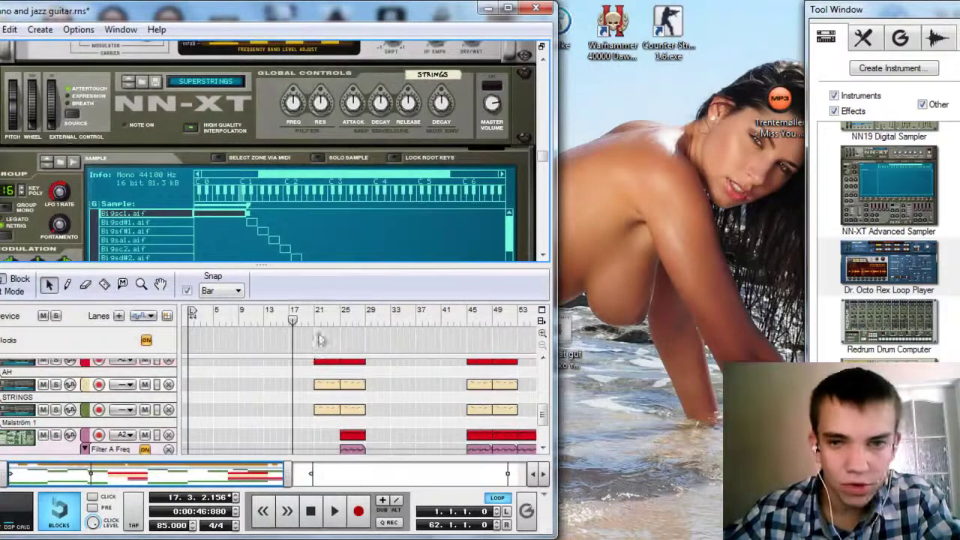
left_click_drag(334, 264, 330, 337)
scroll(334, 255, "up", 3)
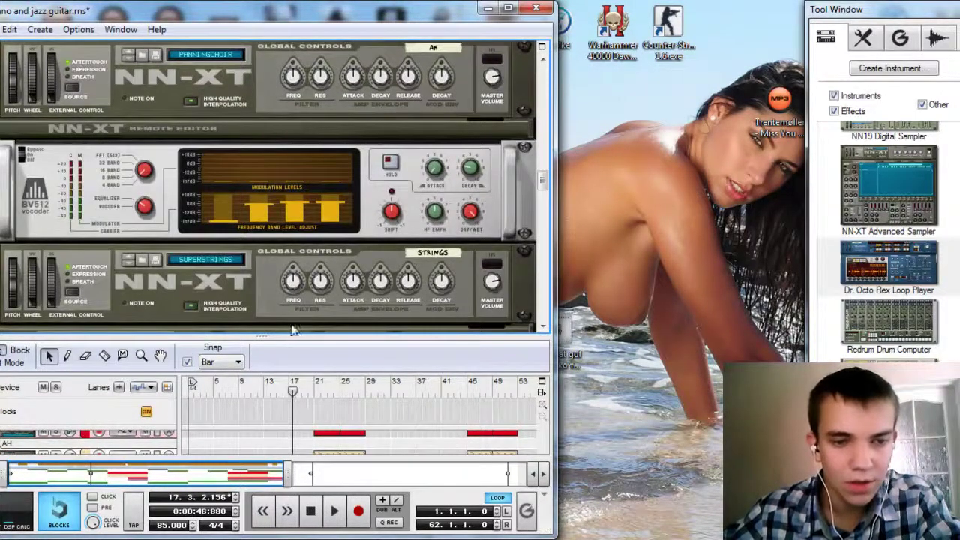
left_click_drag(298, 339, 295, 318)
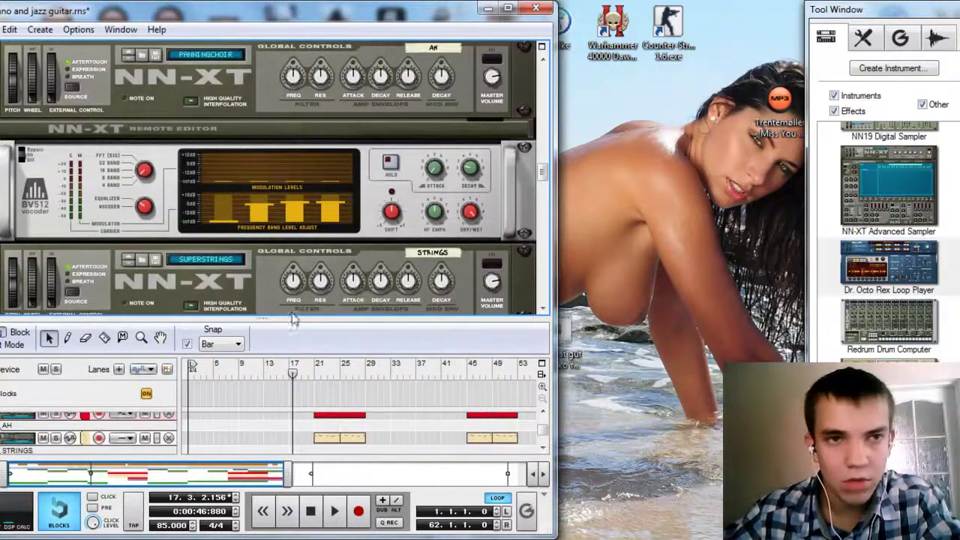
Detach the sequencer from the rack into its own window.
left_click(124, 32)
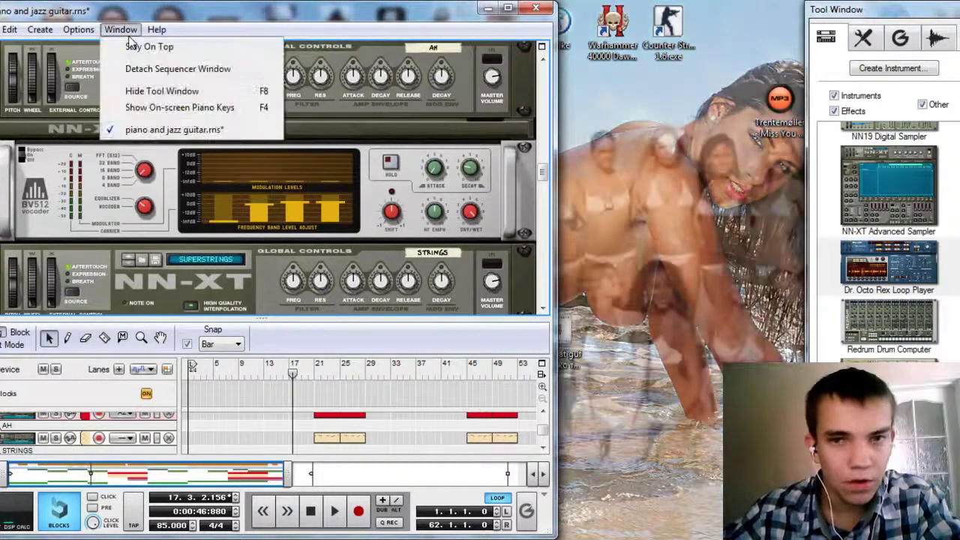
left_click(141, 68)
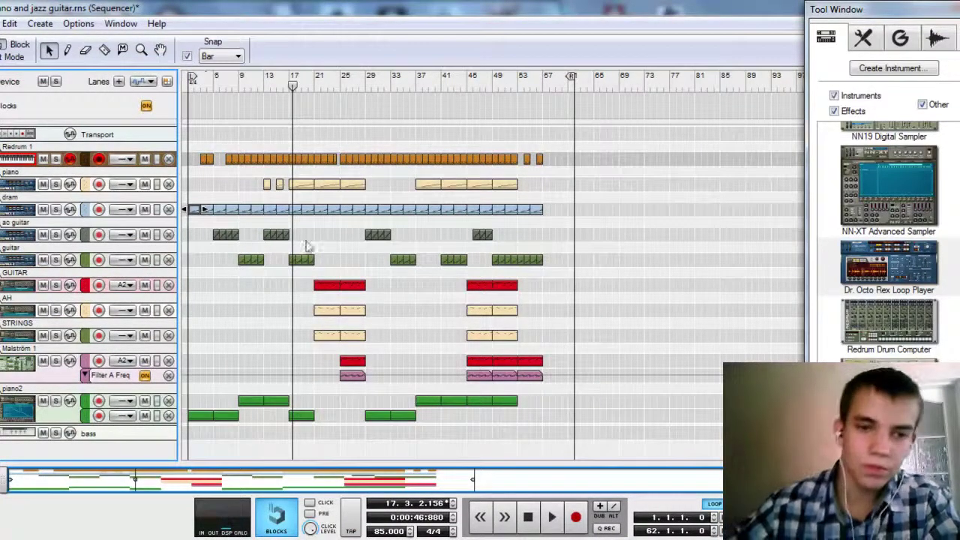
key("F6")
key("F7")
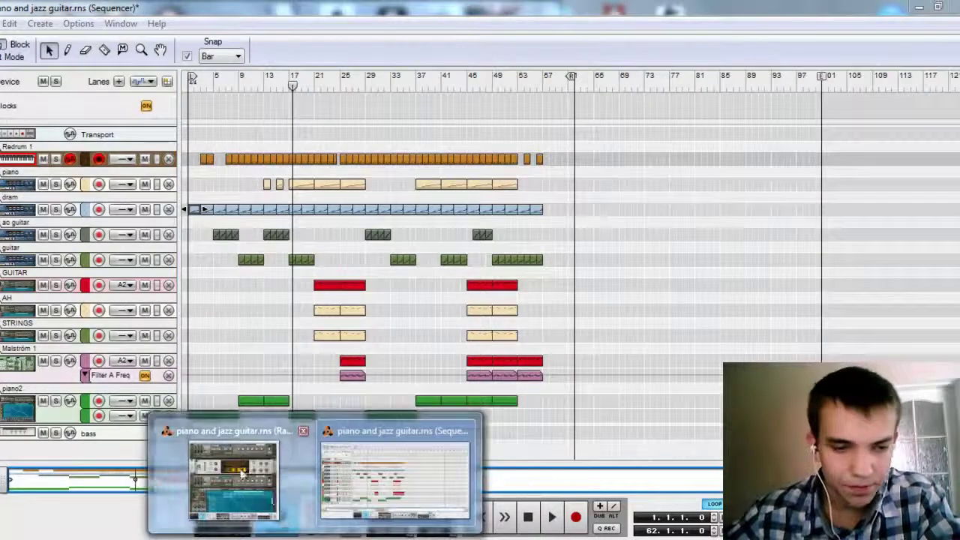
Bring the rack window forward and examine the hardware interface, MClass mastering suite and reMIX mixer at the start of the rack.
left_click(236, 459)
scroll(389, 234, "up", 10)
scroll(390, 233, "up", 10)
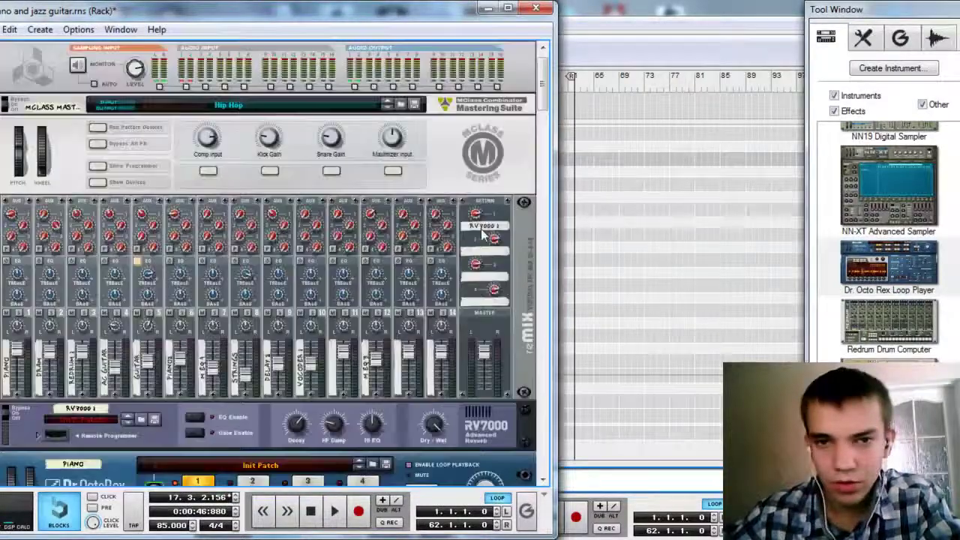
mouse_move(541, 96)
left_mouse_down()
mouse_move(543, 225)
mouse_move(546, 92)
left_mouse_up()
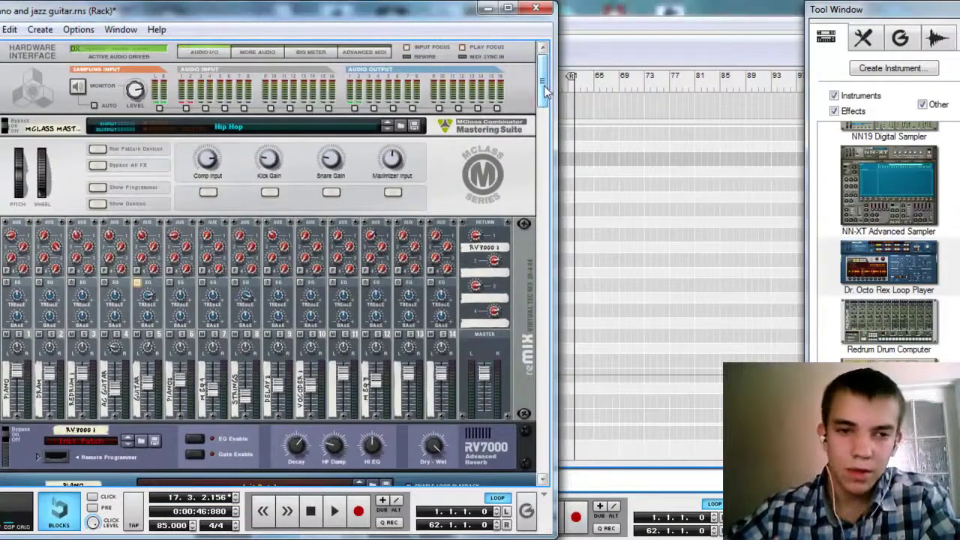
scroll(525, 129, "down", 2)
scroll(525, 129, "up", 2)
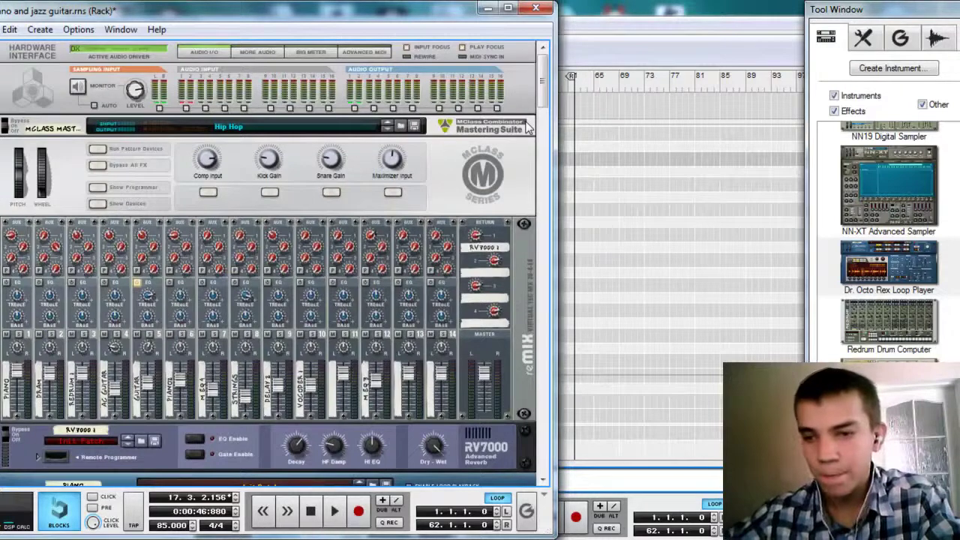
scroll(889, 225, "down", 6)
scroll(888, 225, "up", 10)
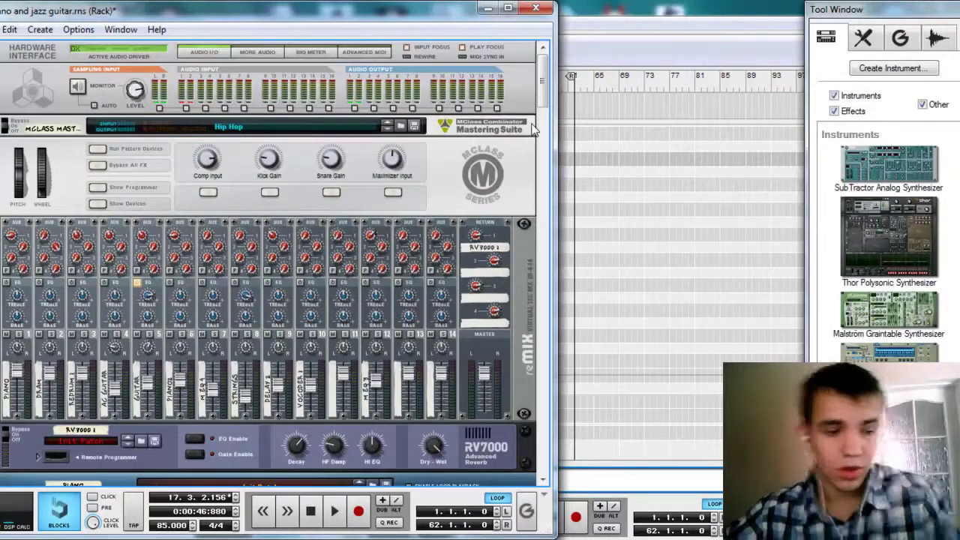
Flip the rack to its rear and trace the cables from the audio interface and mixer down to the instruments.
key("Tab")
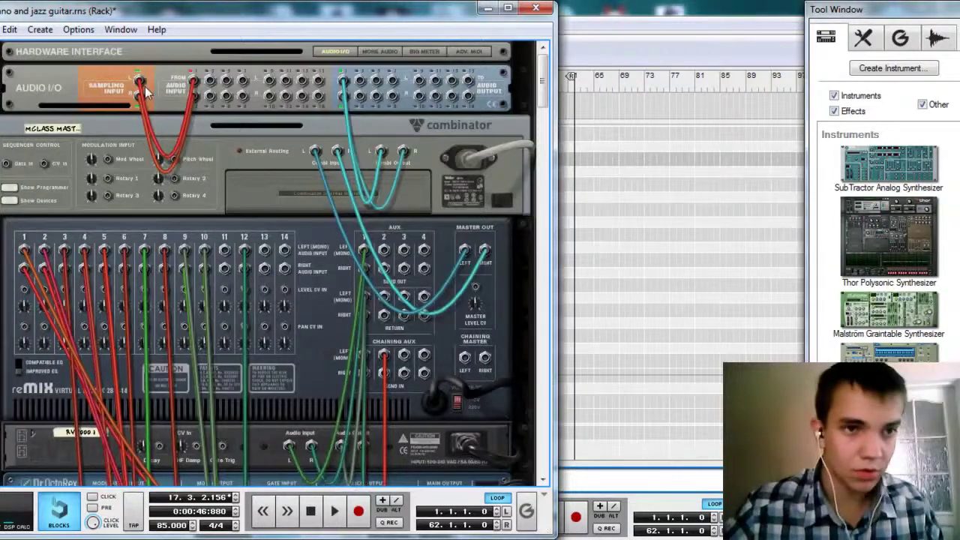
left_click(113, 97)
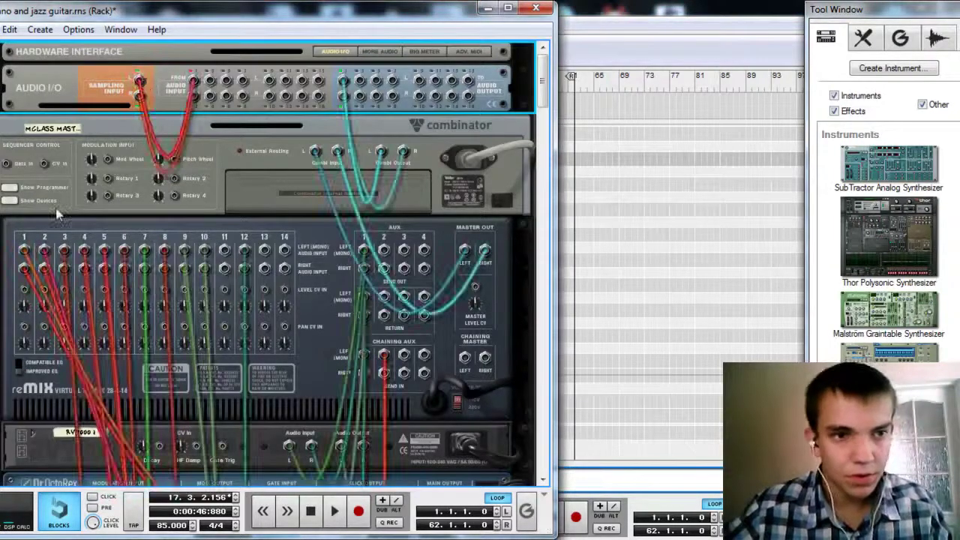
scroll(64, 177, "down", 5)
key("Tab")
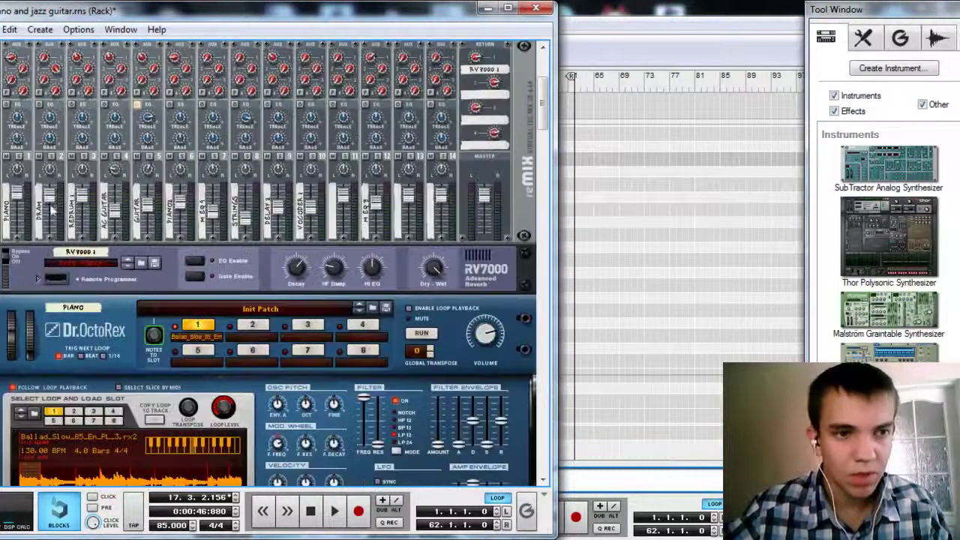
scroll(47, 207, "up", 2)
scroll(47, 207, "down", 4)
key("Tab")
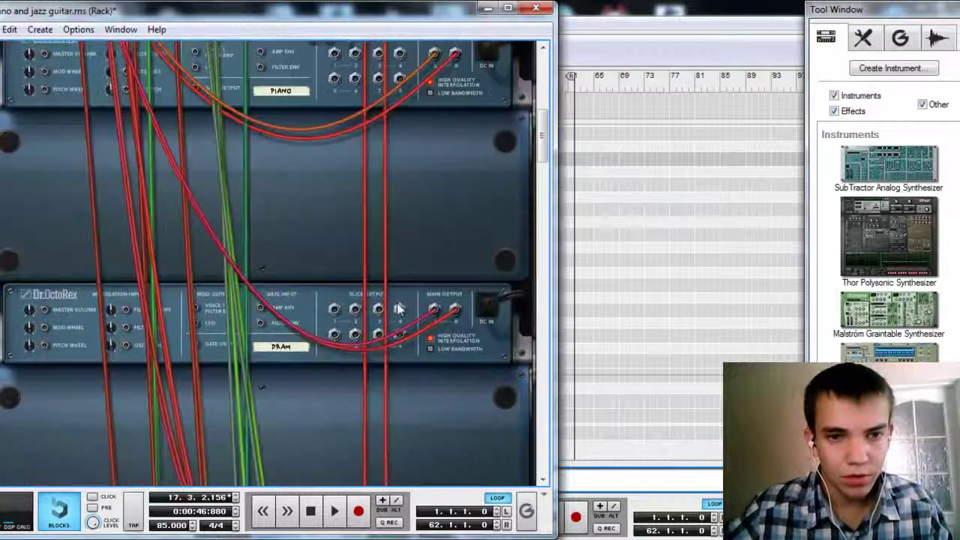
scroll(382, 304, "down", 8)
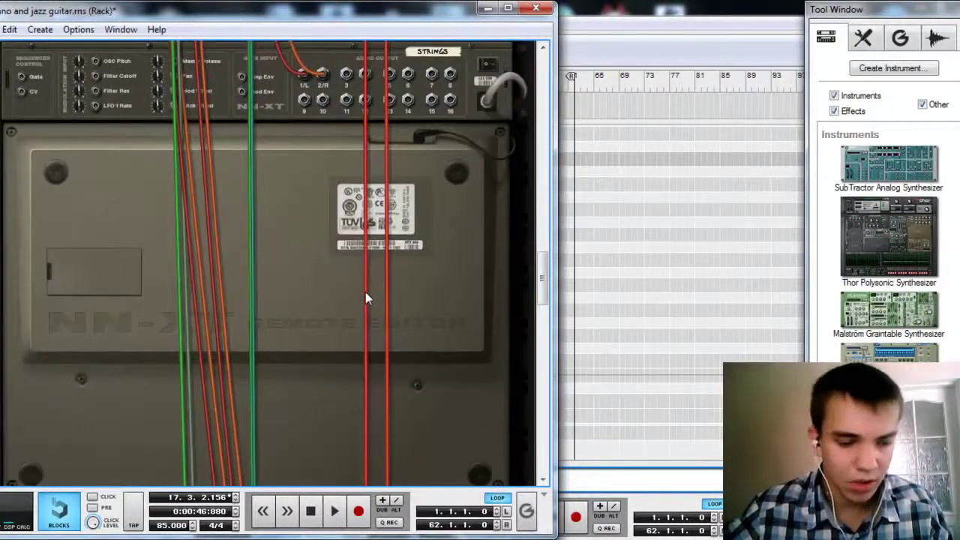
Compare the rack's front panels with its rear cabling, covering the mixer, RV7000 reverb and the piano and drum Dr. OctoRex players.
key("Tab")
scroll(365, 297, "up", 5)
scroll(363, 296, "up", 3)
key("Tab")
scroll(360, 291, "up", 5)
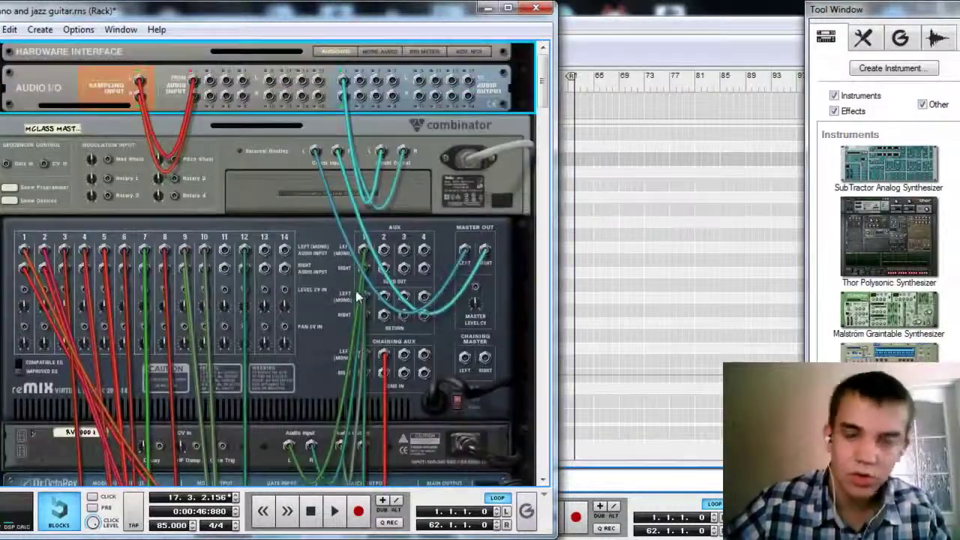
key("Tab")
scroll(356, 290, "down", 8)
scroll(340, 283, "up", 10)
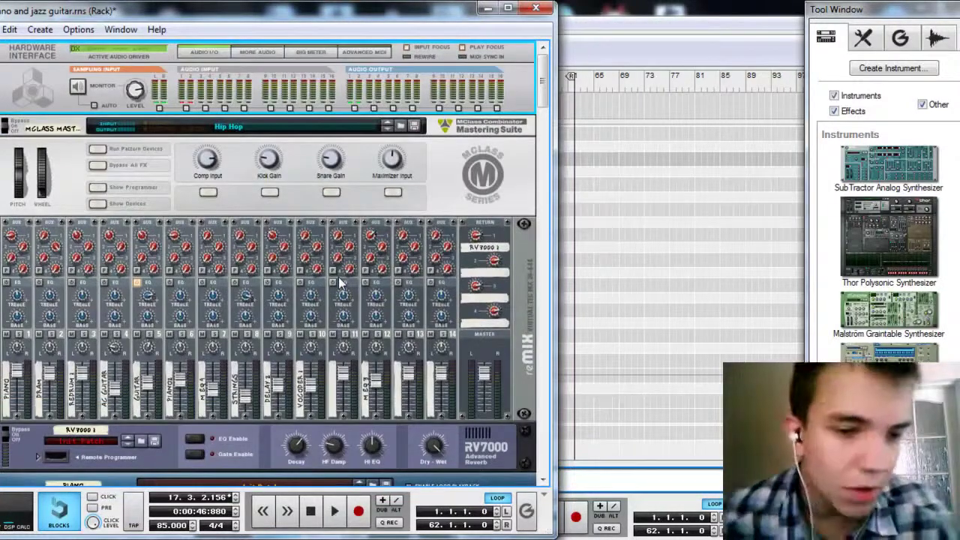
key("Tab")
scroll(276, 247, "down", 4)
key("Tab")
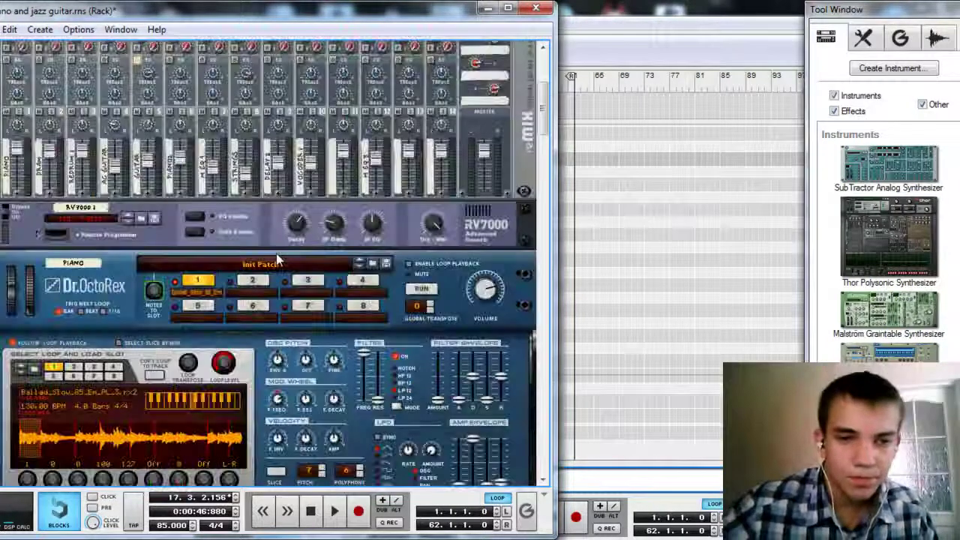
scroll(276, 253, "down", 3)
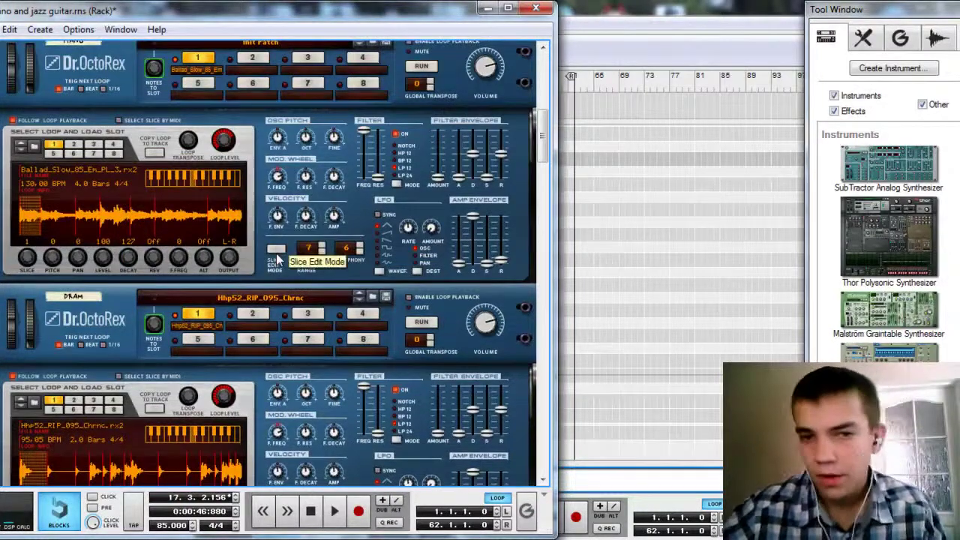
scroll(276, 259, "up", 3)
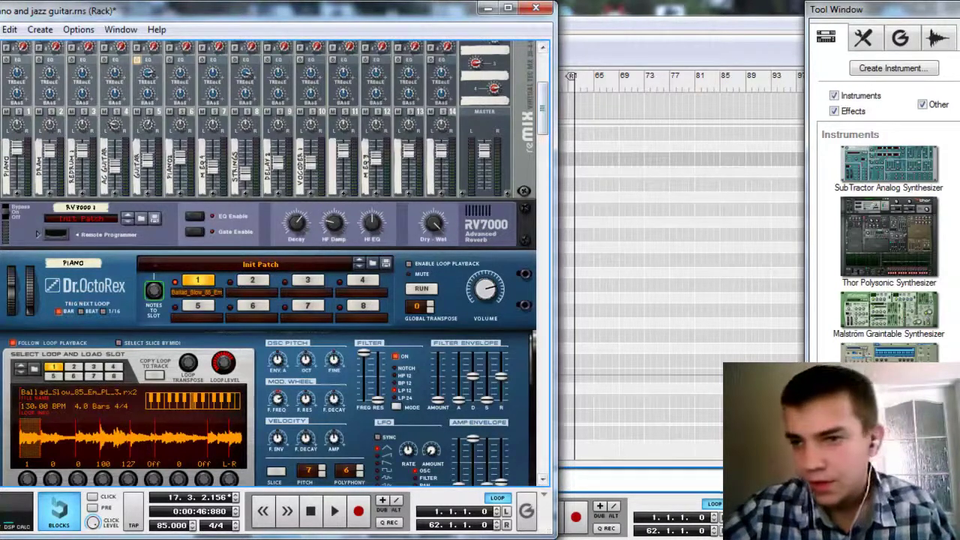
Review the available instruments, highlighting the SubTractor, Thor, Malström and NN19 devices in the device palette.
left_click(891, 174)
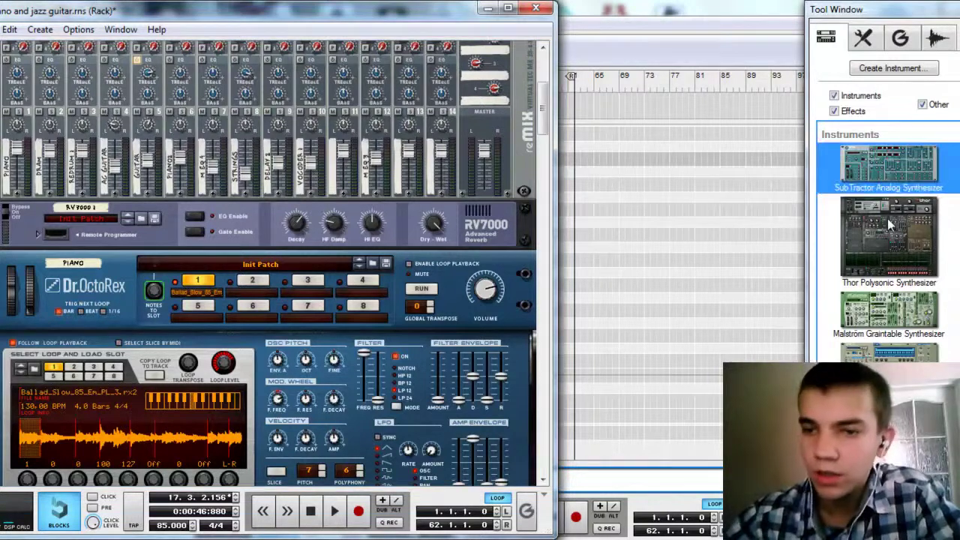
left_click(890, 226)
left_click(893, 300)
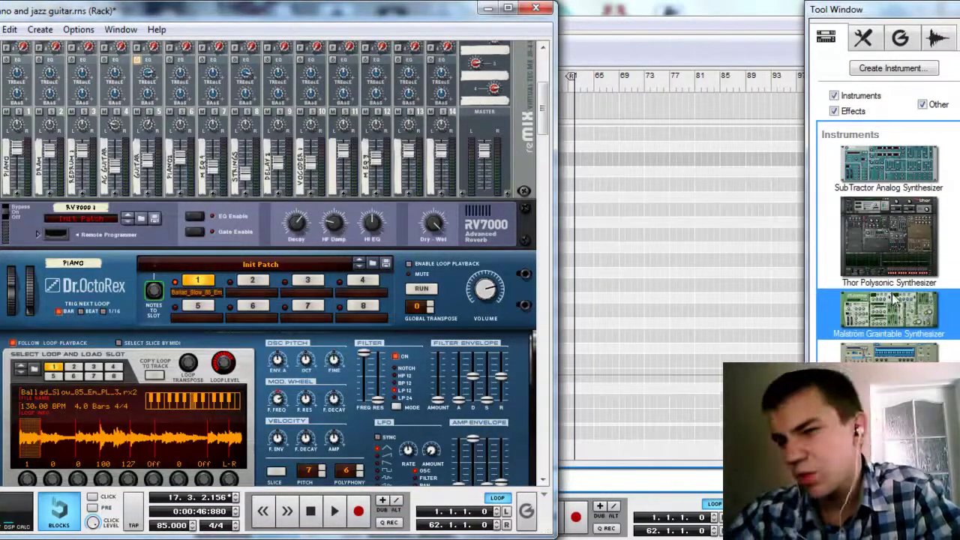
scroll(893, 300, "down", 5)
scroll(892, 300, "up", 3)
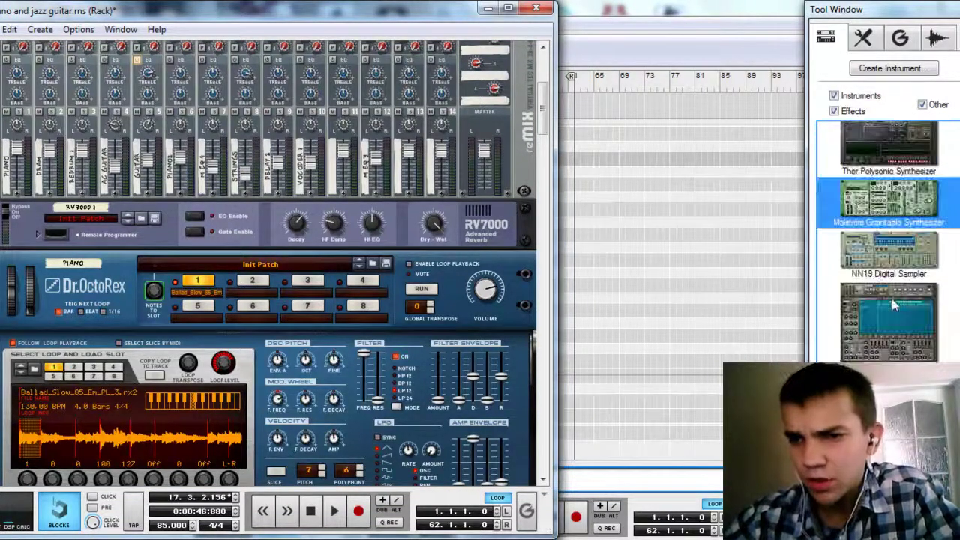
left_click(892, 258)
left_click(899, 213)
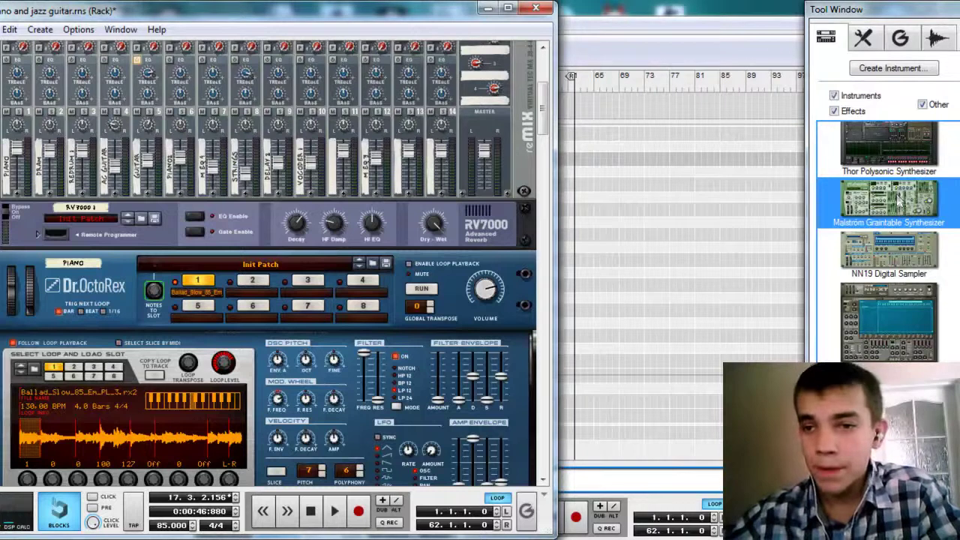
left_click(902, 257)
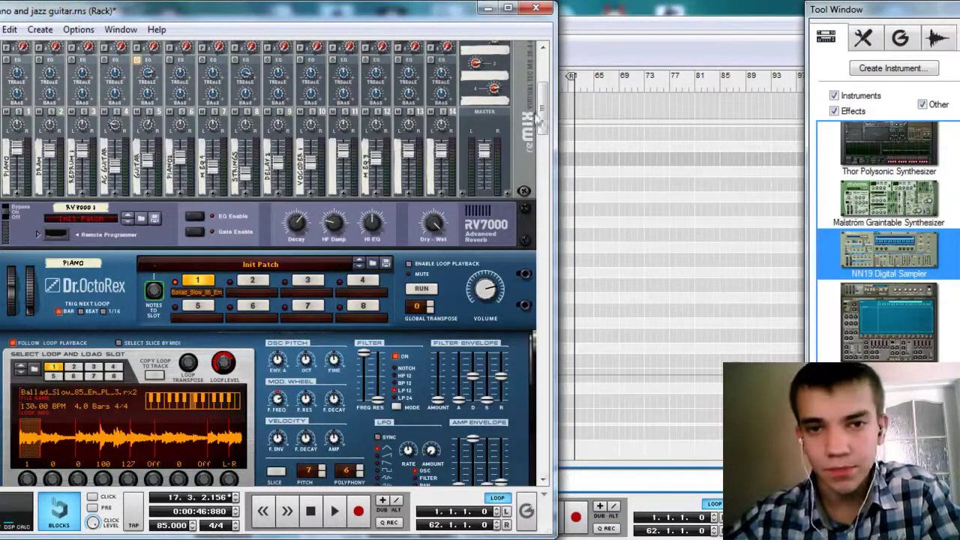
Look through the rack devices and expand the remote editor of the guitar NN-XT sampler loaded with the acoustic steel patch.
left_click_drag(537, 120, 540, 139)
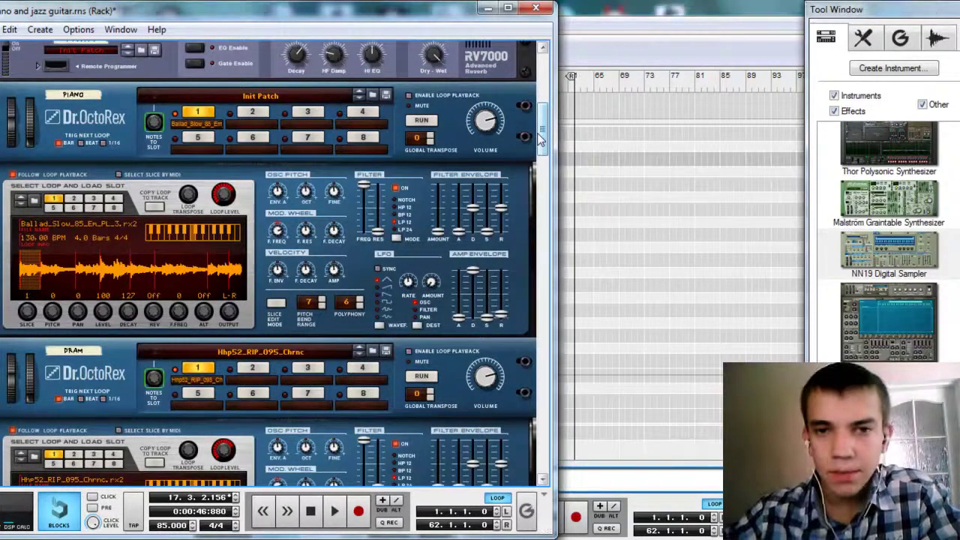
left_click_drag(540, 139, 546, 129)
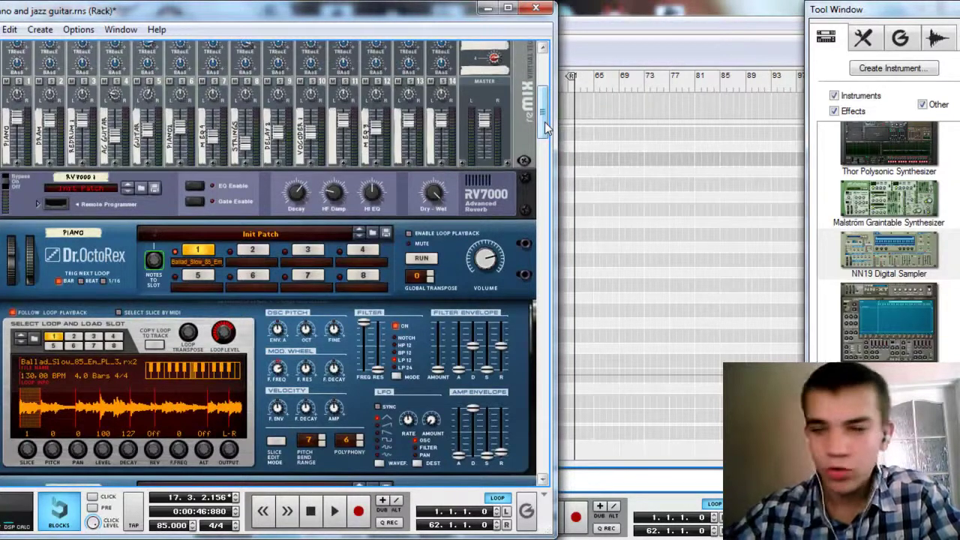
left_click_drag(545, 122, 550, 96)
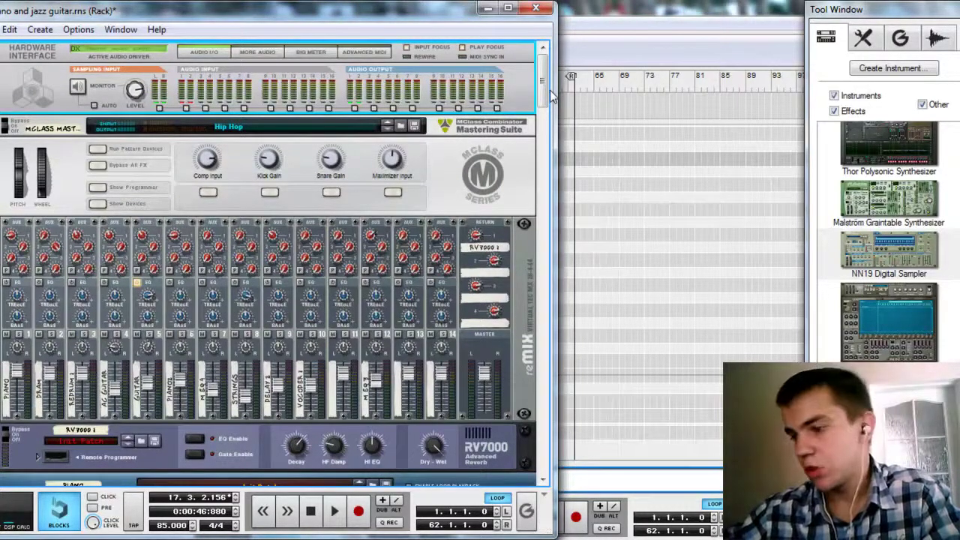
left_click_drag(550, 96, 543, 150)
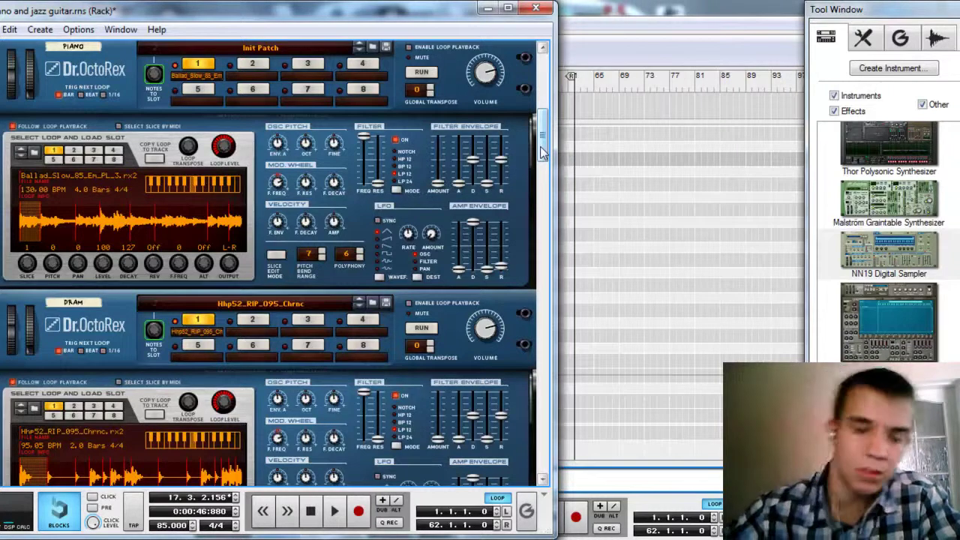
left_click_drag(543, 150, 535, 205)
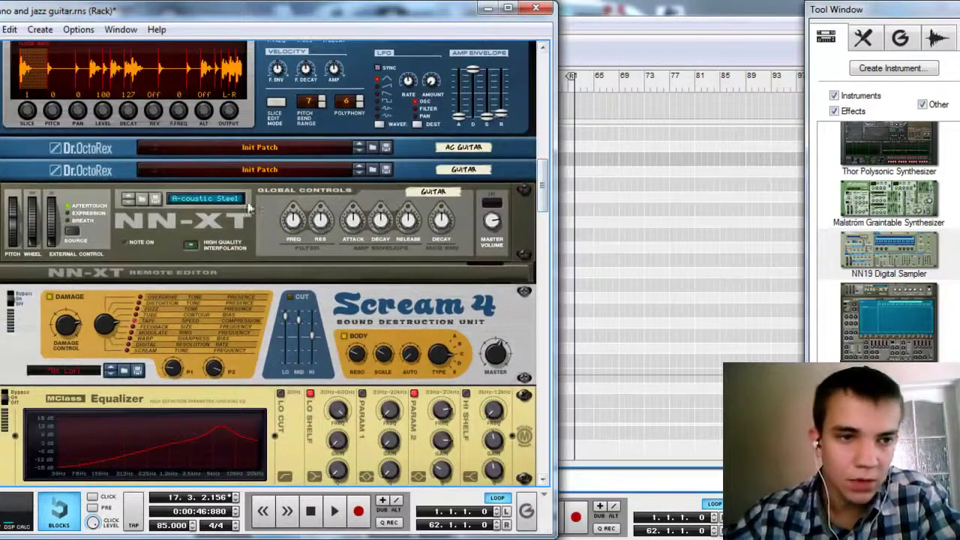
left_click(197, 273)
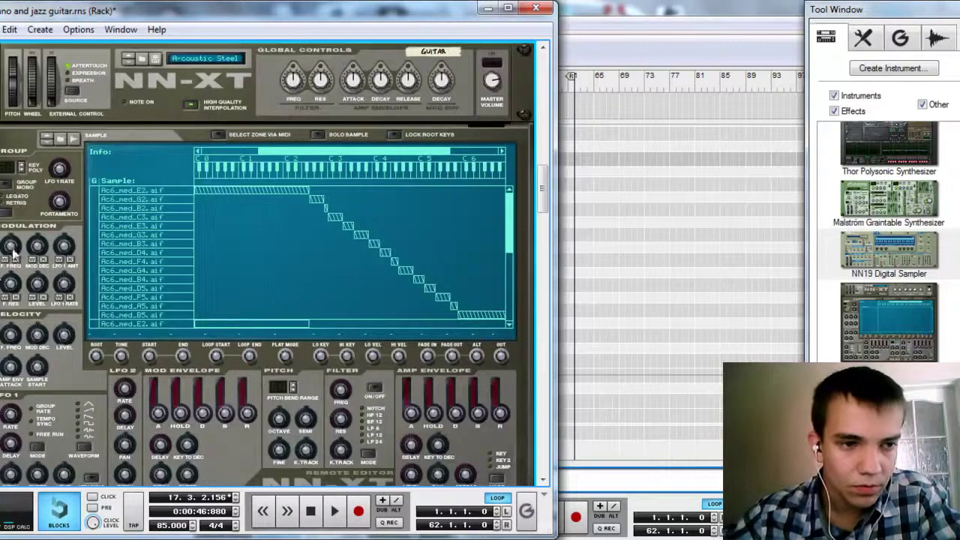
Inspect the Ac6_med_E3.aif and Ac6_med_G4.aif zones of the guitar NN-XT, browse samples for the G4 zone and cancel without replacing it.
left_click(163, 229)
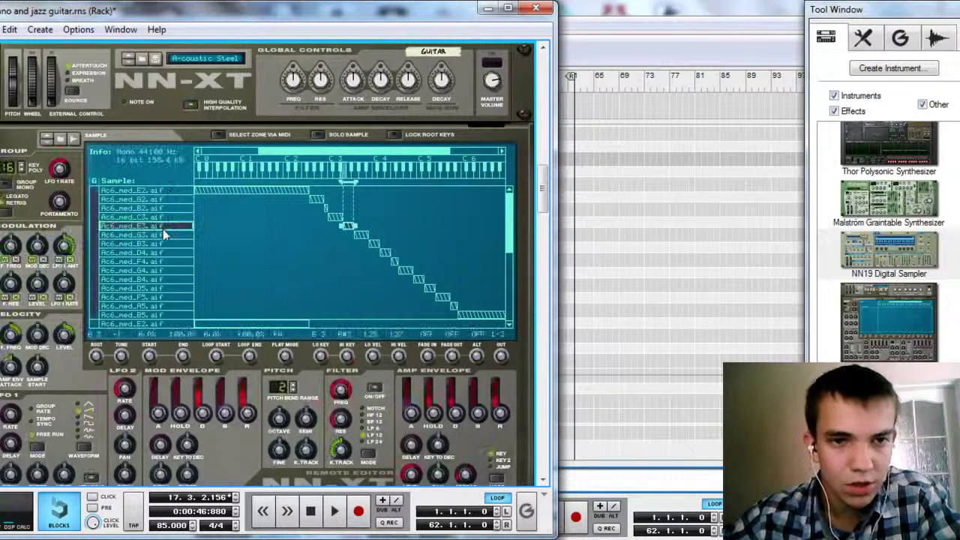
left_click(169, 271)
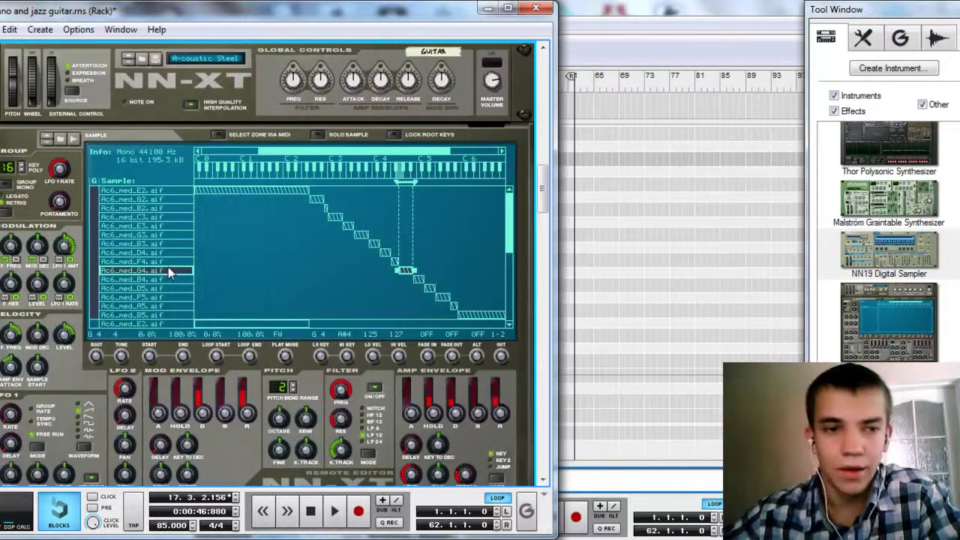
double_click(168, 271)
left_click(595, 234)
left_click(592, 183)
left_click(591, 133)
left_click(592, 272)
scroll(593, 278, "down", 1)
left_click(593, 272)
left_click(590, 298)
left_click(582, 322)
left_click(583, 309)
left_click(591, 299)
left_click(590, 286)
key("Escape")
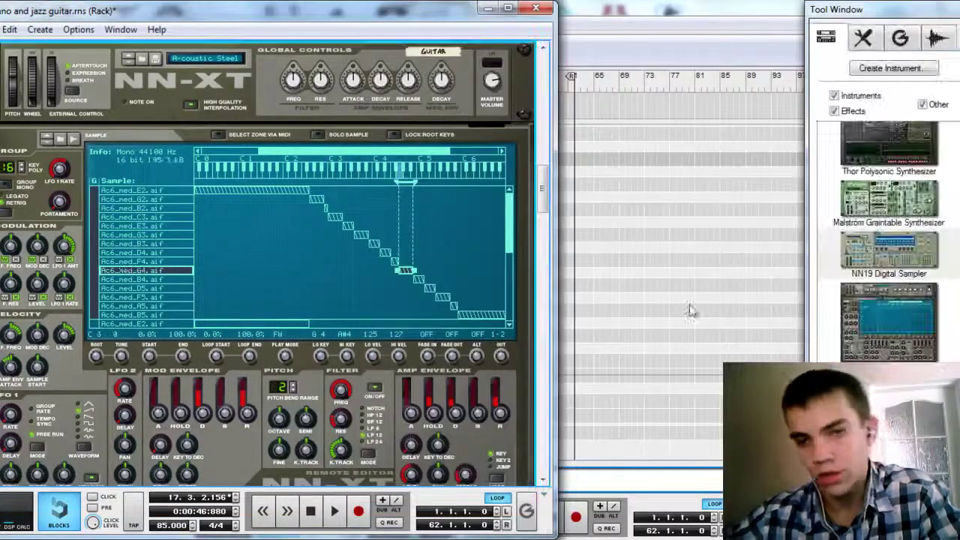
Collapse the guitar NN-XT's remote editor and highlight the NN-XT, NN19 and Dr. Octo Rex devices in the device palette.
scroll(476, 232, "up", 3)
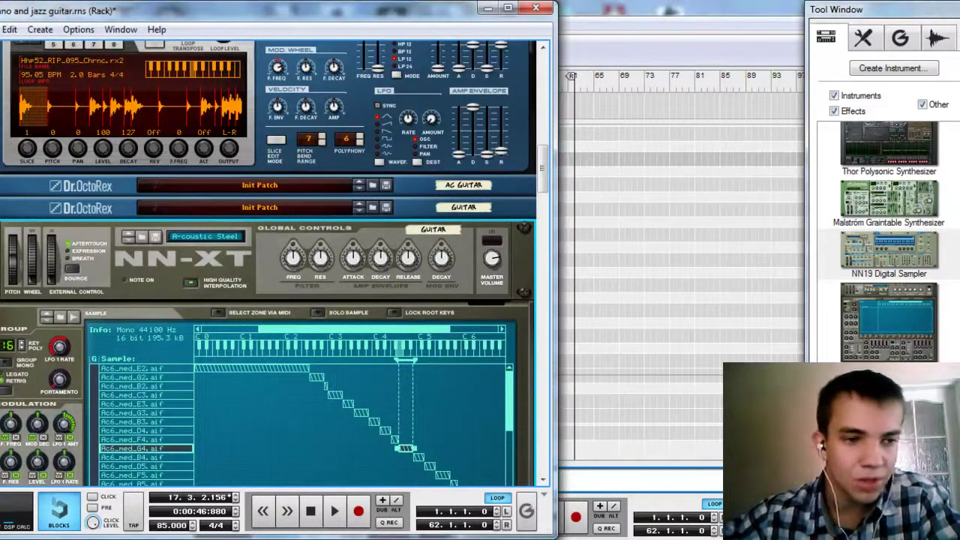
left_click(2, 318)
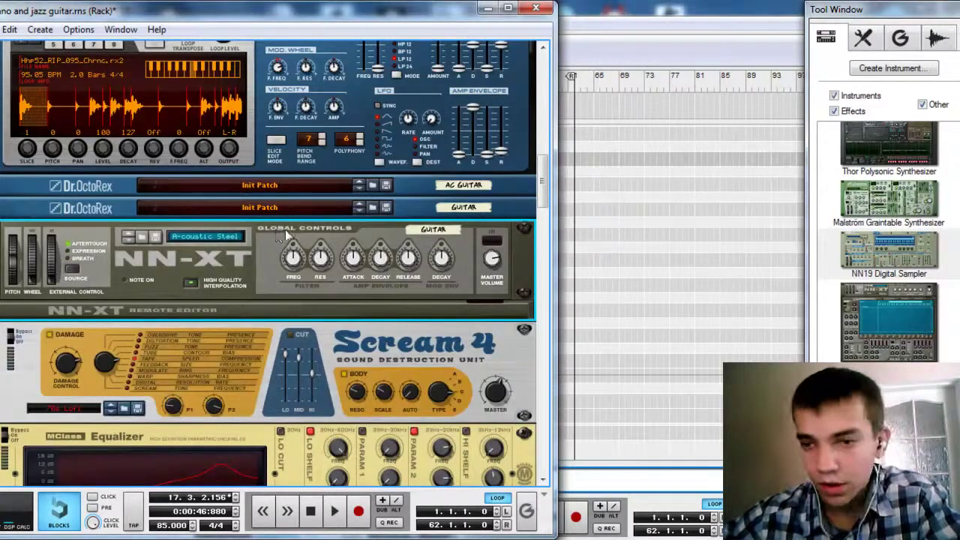
scroll(888, 242, "down", 1)
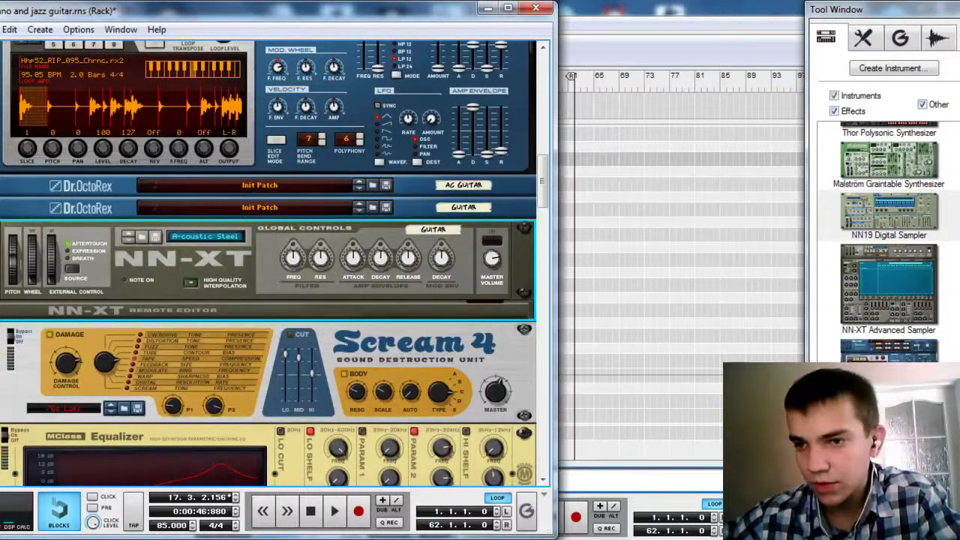
left_click(911, 270)
left_click(897, 225)
scroll(898, 303, "down", 3)
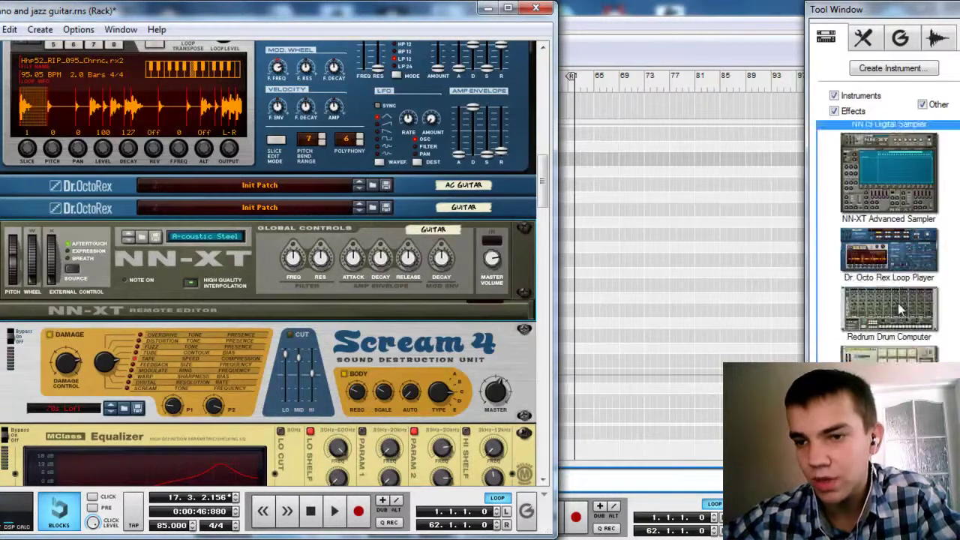
left_click(911, 279)
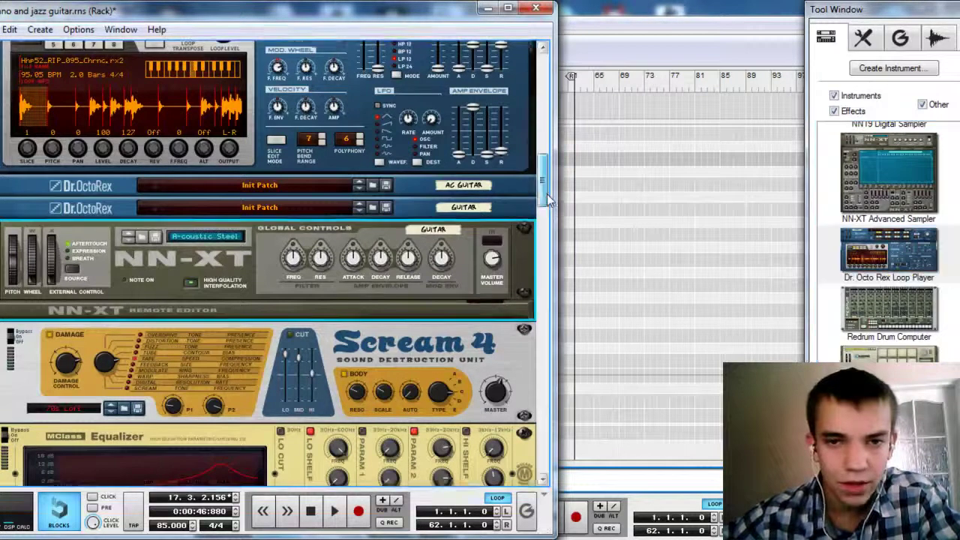
Examine the drum Dr. OctoRex player's loop slots and run controls in the rack.
left_click_drag(545, 199, 546, 189)
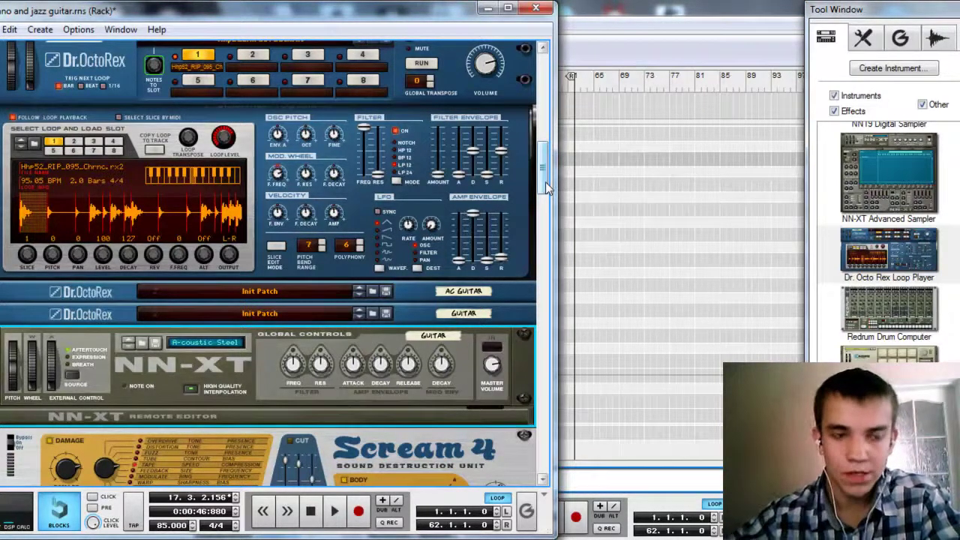
scroll(453, 133, "up", 3)
left_click(421, 152)
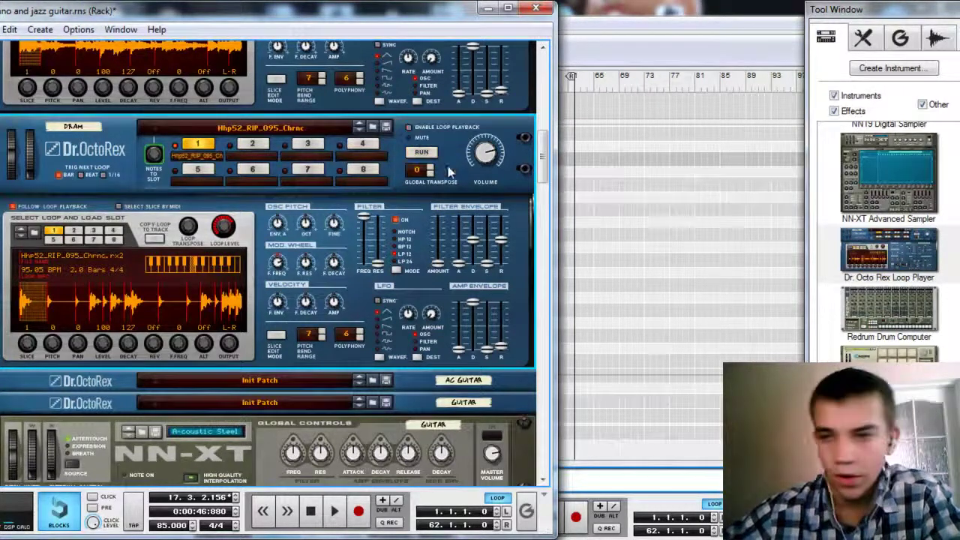
scroll(453, 197, "down", 2)
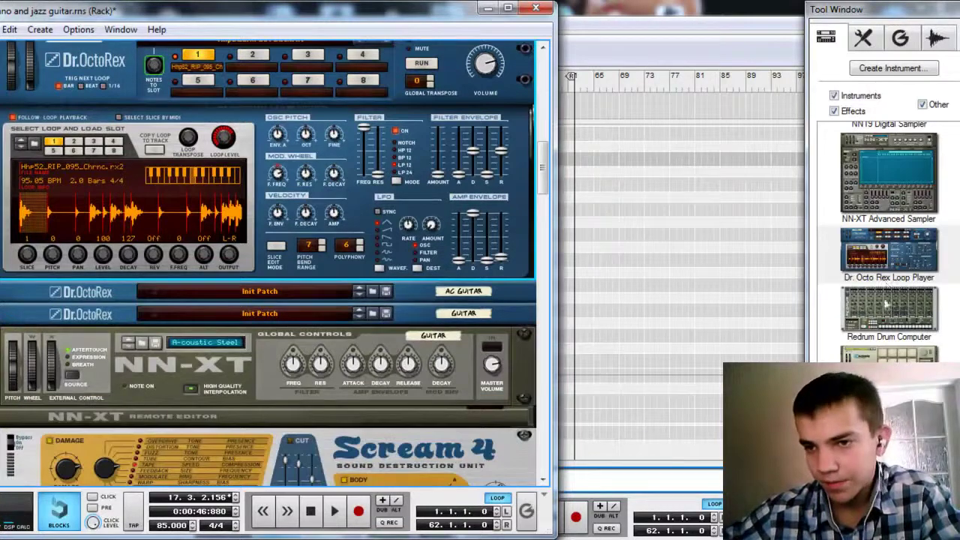
Review the Redrum Drum Computer and Kong Drum Designer among the palette's instruments, highlighting each of them.
left_click(887, 324)
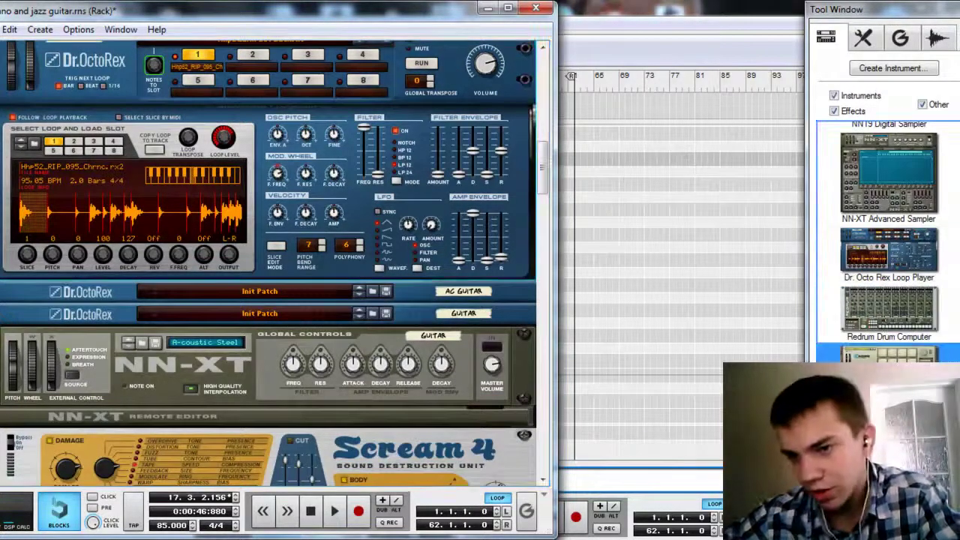
left_click(892, 272)
left_click(888, 323)
left_click(892, 345)
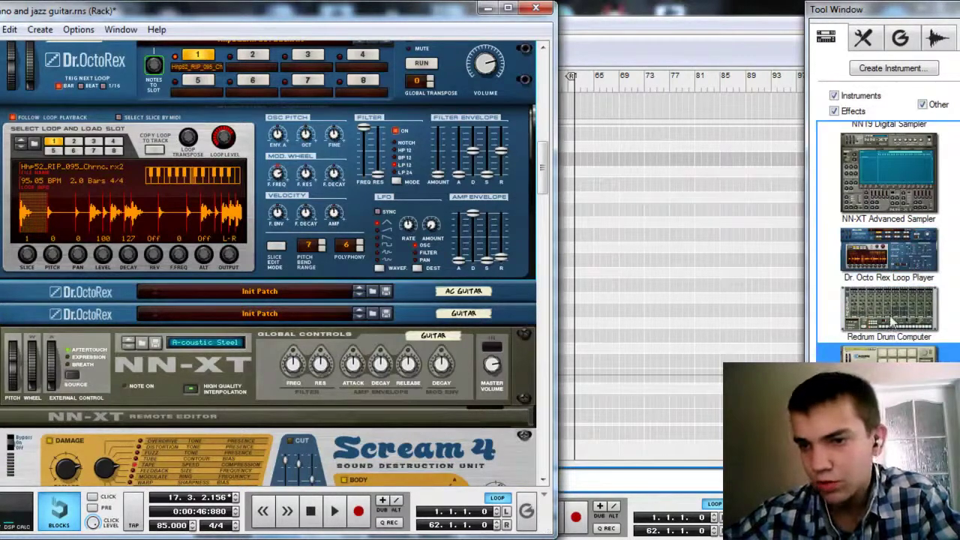
left_click(890, 319)
scroll(890, 319, "up", 2)
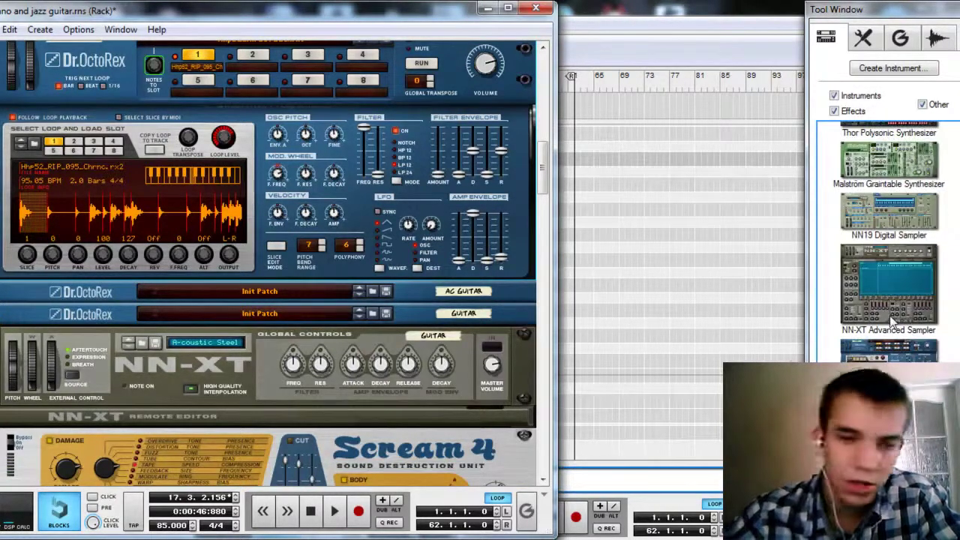
scroll(904, 348, "down", 2)
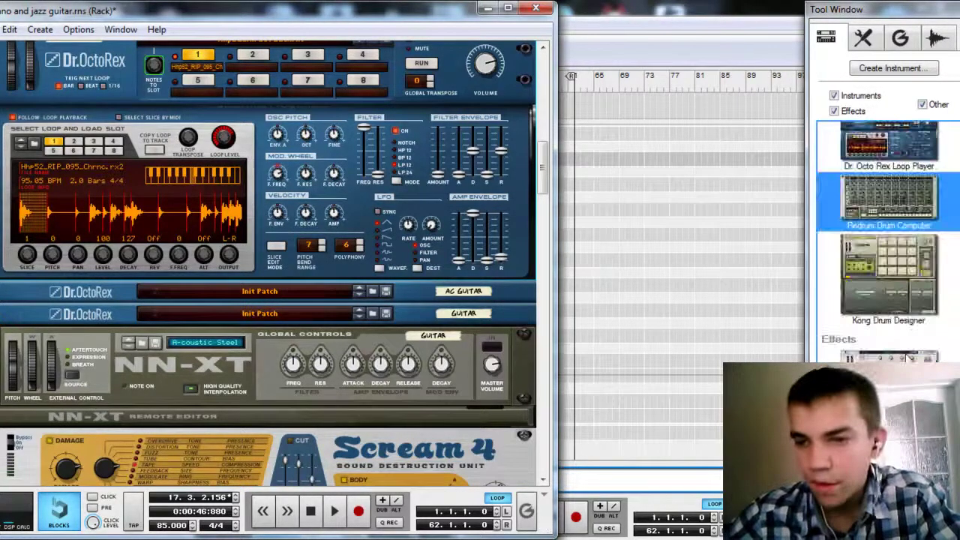
left_click(906, 300)
left_click(882, 209)
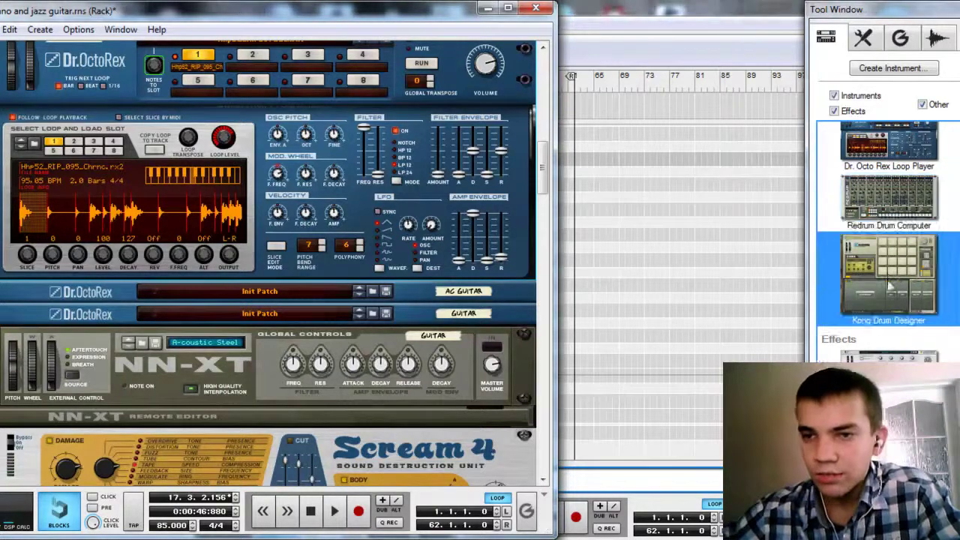
left_click(863, 248)
left_click(855, 217)
left_click(855, 247)
left_click(839, 225)
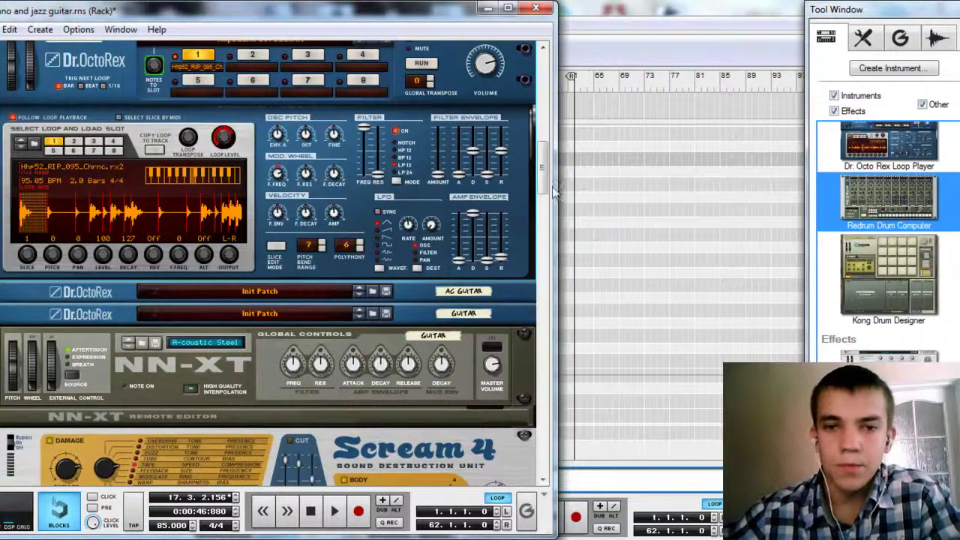
Look through the rack down to the Redrum drum machine and select it.
scroll(545, 142, "up", 5)
scroll(546, 128, "down", 15)
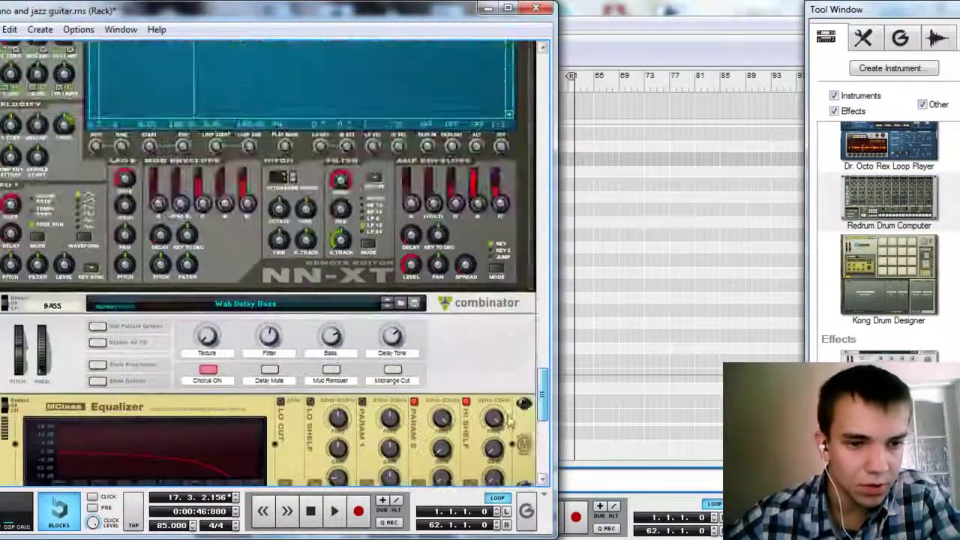
left_click_drag(510, 422, 510, 420)
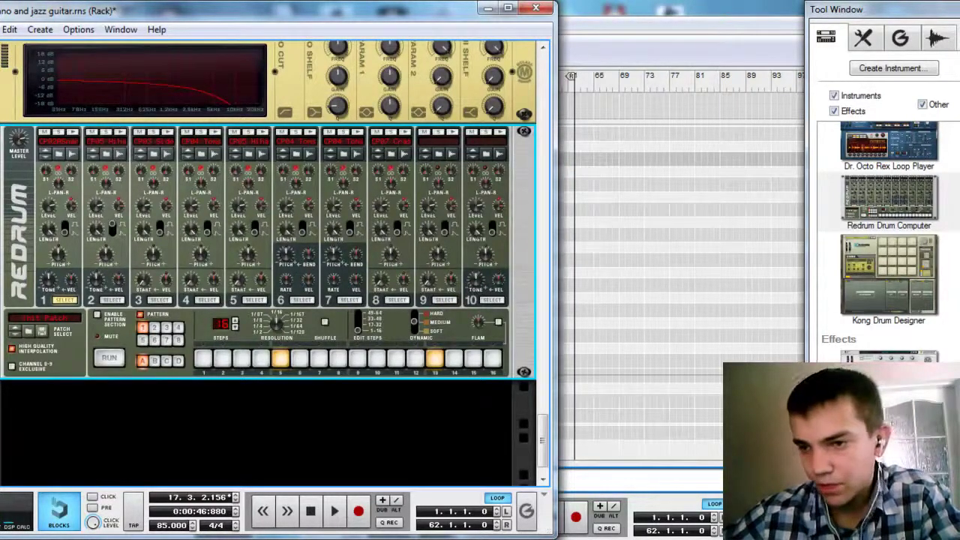
Look through the palette's effects, from the MClass devices to the RV7000, Scream 4 and RV-2 reverb, and return to the instruments.
scroll(882, 242, "down", 5)
scroll(949, 278, "down", 8)
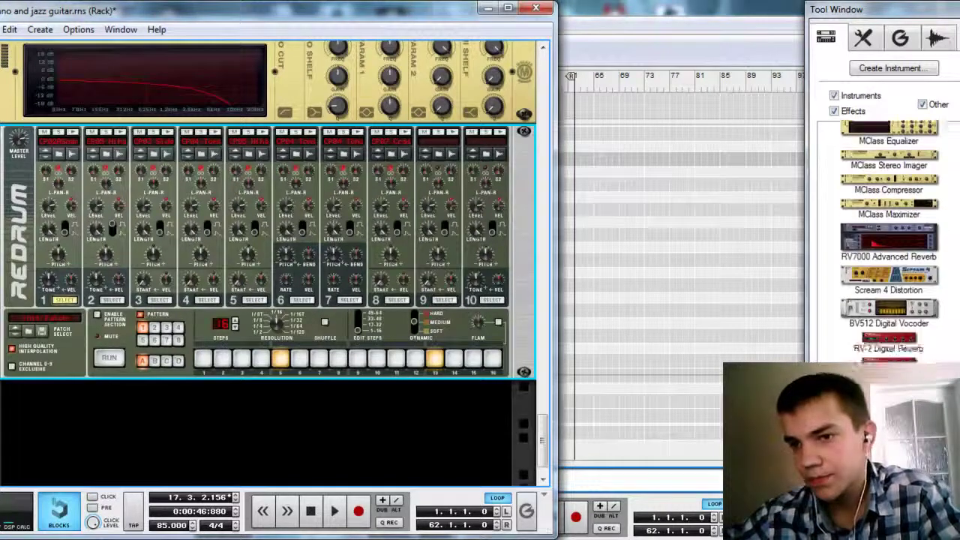
scroll(949, 278, "up", 15)
scroll(949, 277, "up", 3)
Select the reMix mixer and examine the rack below it, including the Scream 4, MClass Equalizer, Stereo Imager and DDL-1 delays.
left_click_drag(542, 435, 540, 113)
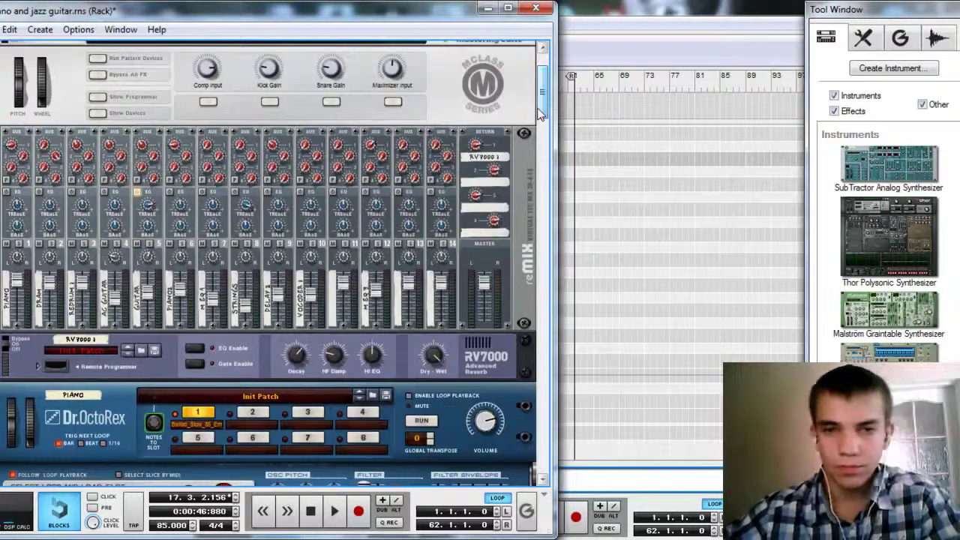
left_click(529, 203)
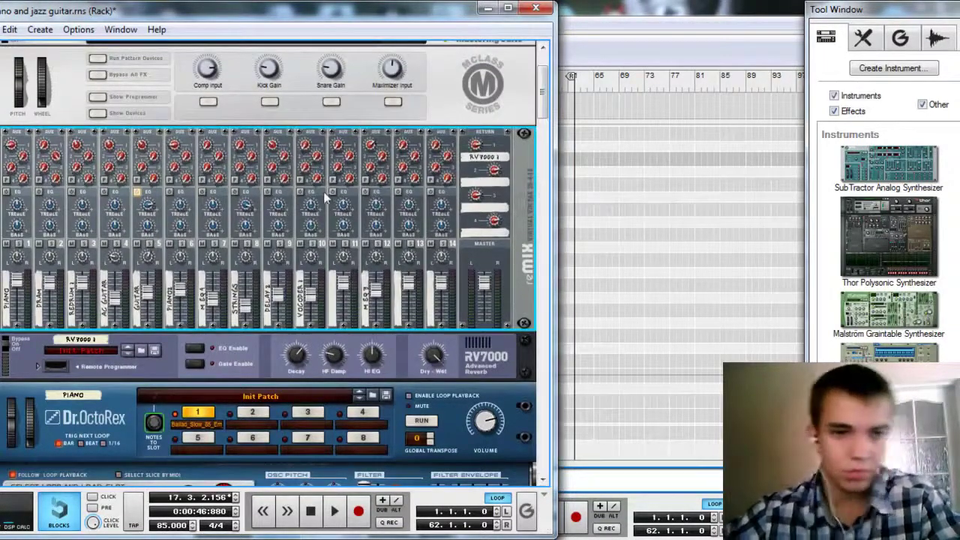
scroll(326, 196, "down", 10)
scroll(317, 219, "down", 12)
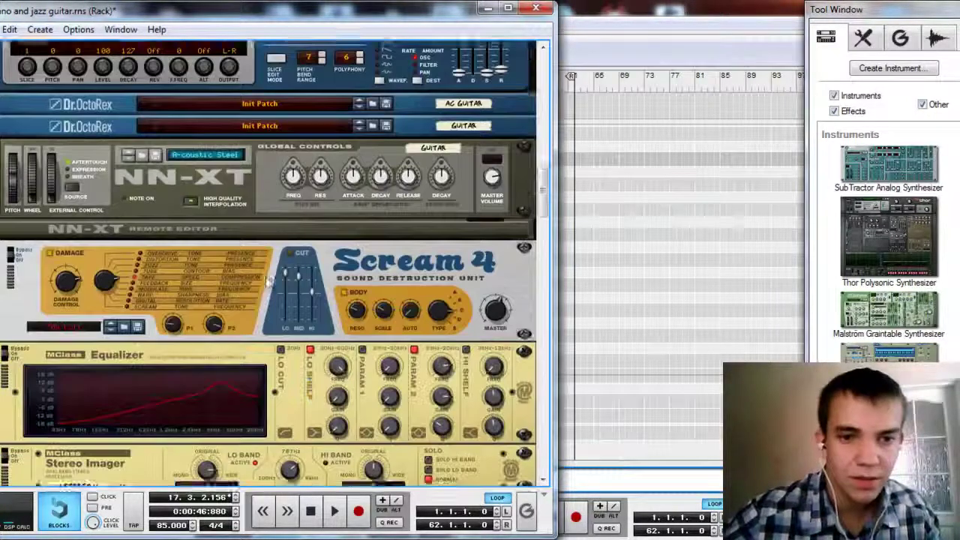
scroll(269, 281, "down", 2)
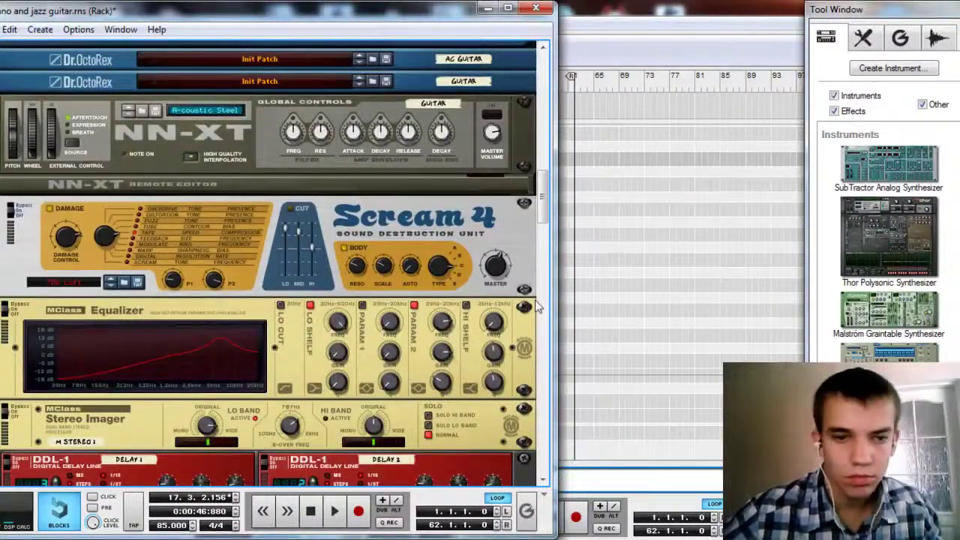
scroll(537, 306, "down", 10)
Bring the sequencer forward, select the first clip of the dram track and move the song position to the start.
left_click(647, 281)
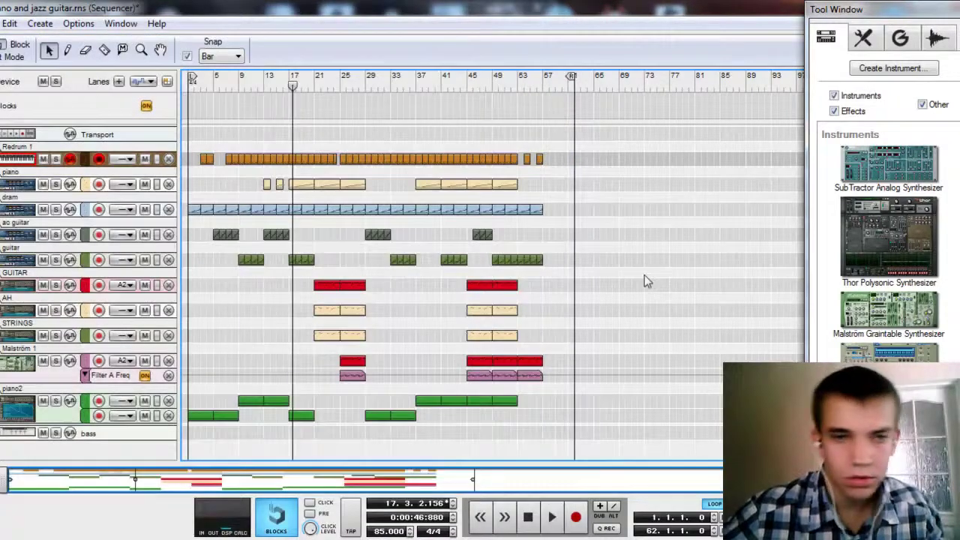
left_click(194, 210)
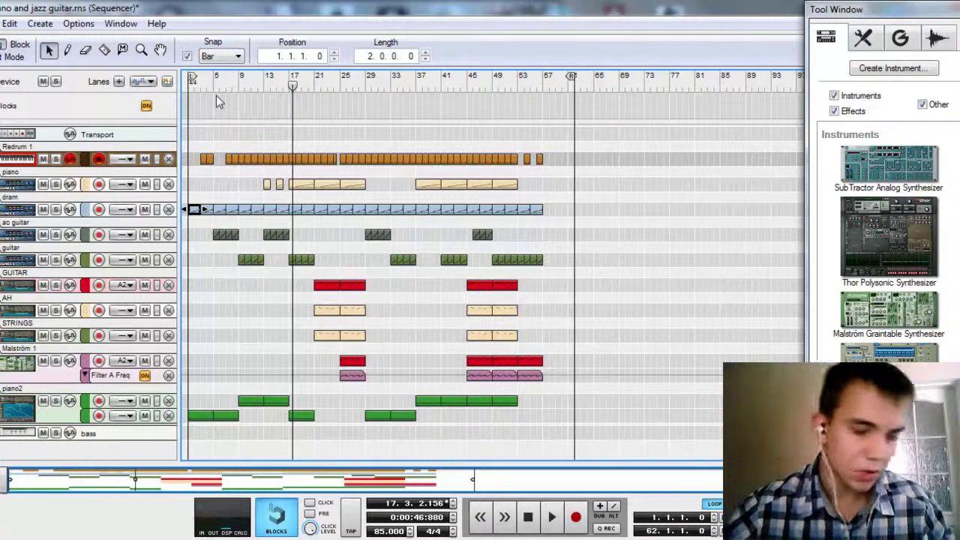
left_click(190, 79)
Open the first clip on the lower piano2 lane to view its notes and return to the arrangement with that clip selected.
left_click(202, 416)
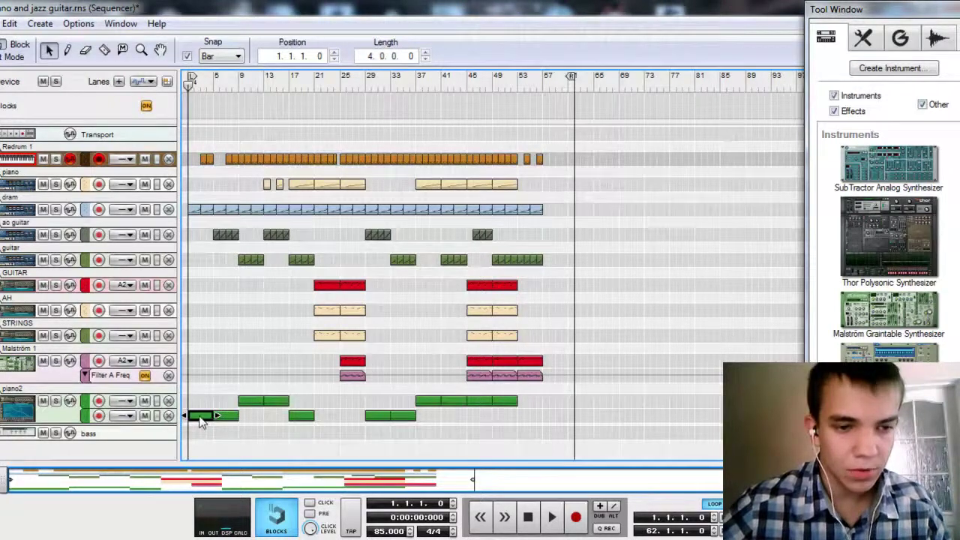
double_click(200, 417)
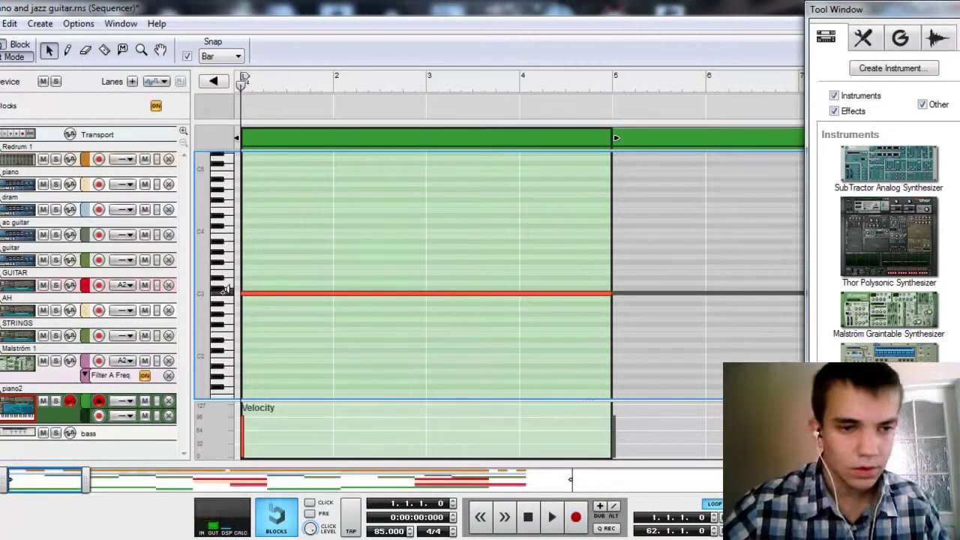
key("ctrl+e")
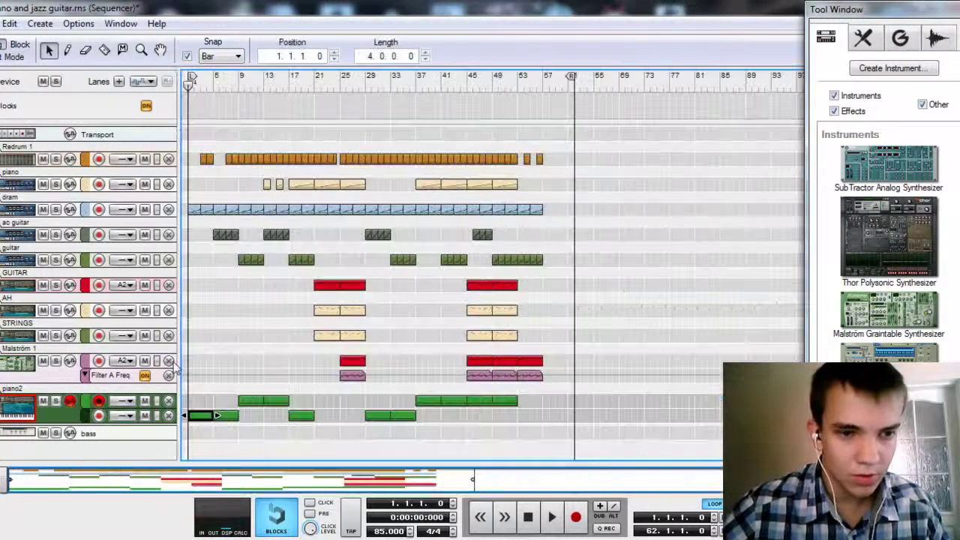
left_click(201, 407)
left_click(201, 414)
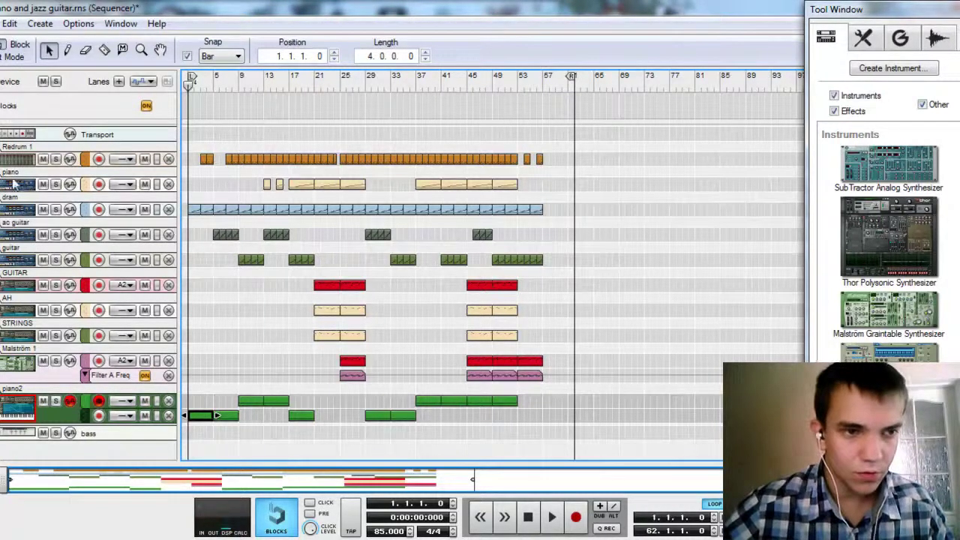
Solo the Redrum 1 track and play it from around bar 7.
left_click(111, 166)
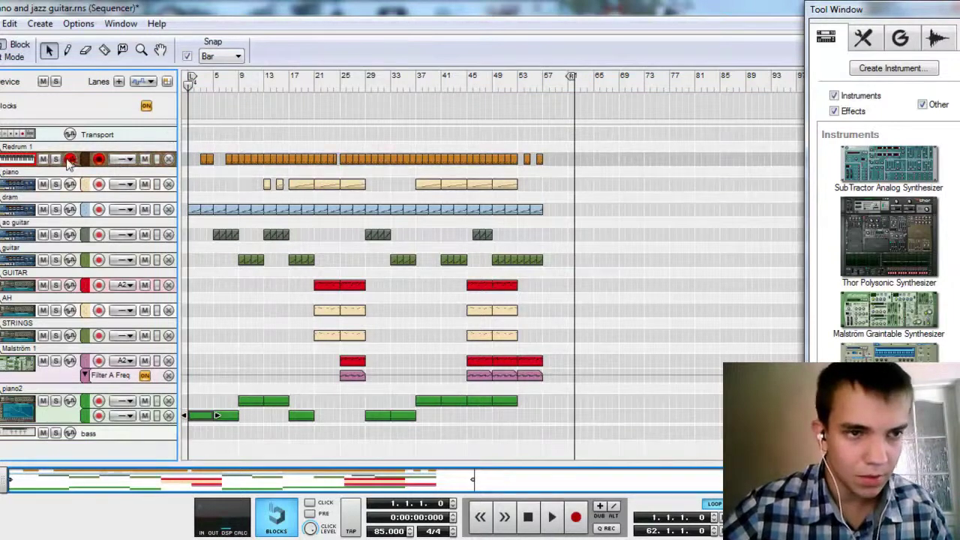
left_click(227, 96)
left_click(56, 159)
key("space")
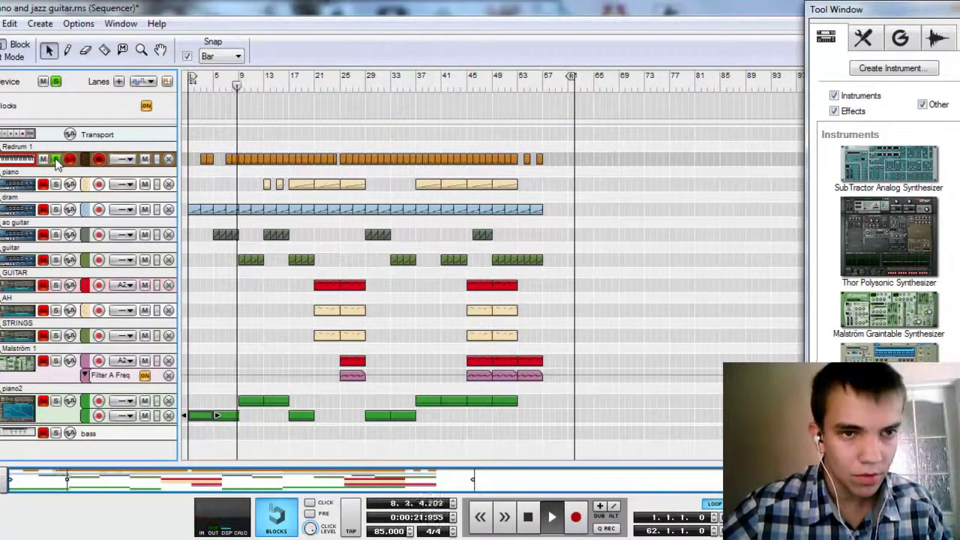
Solo the piano track with playback moved to around bar 19, and solo the dram track.
left_click(56, 184)
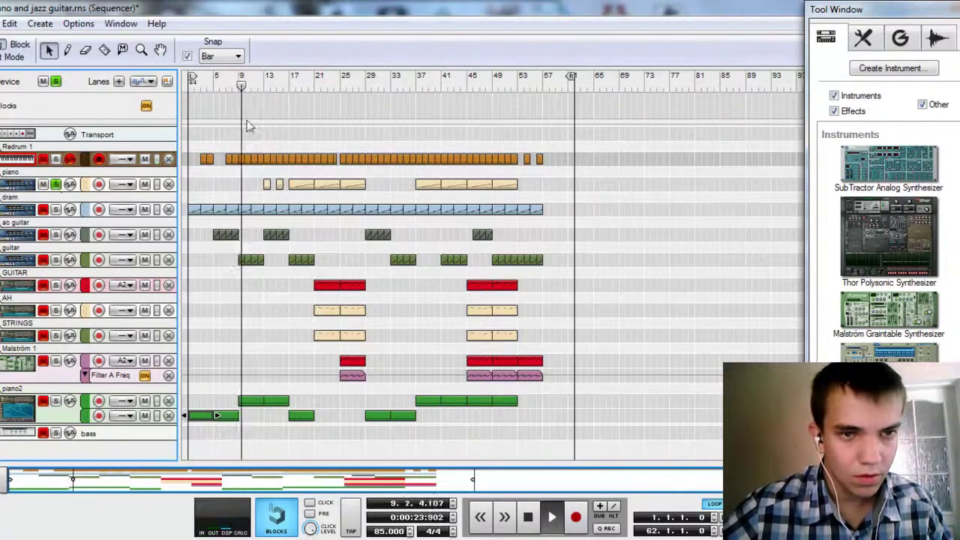
left_click(300, 85)
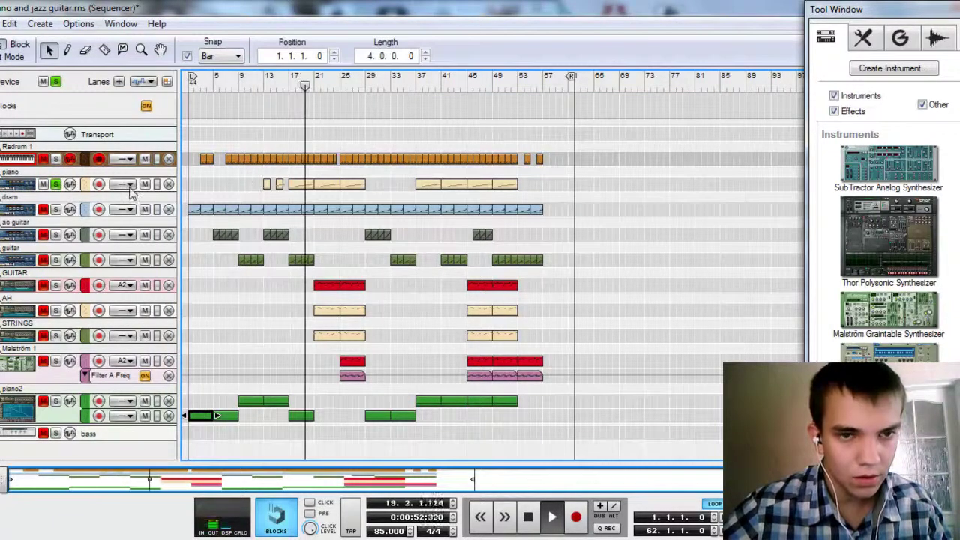
left_click(56, 209)
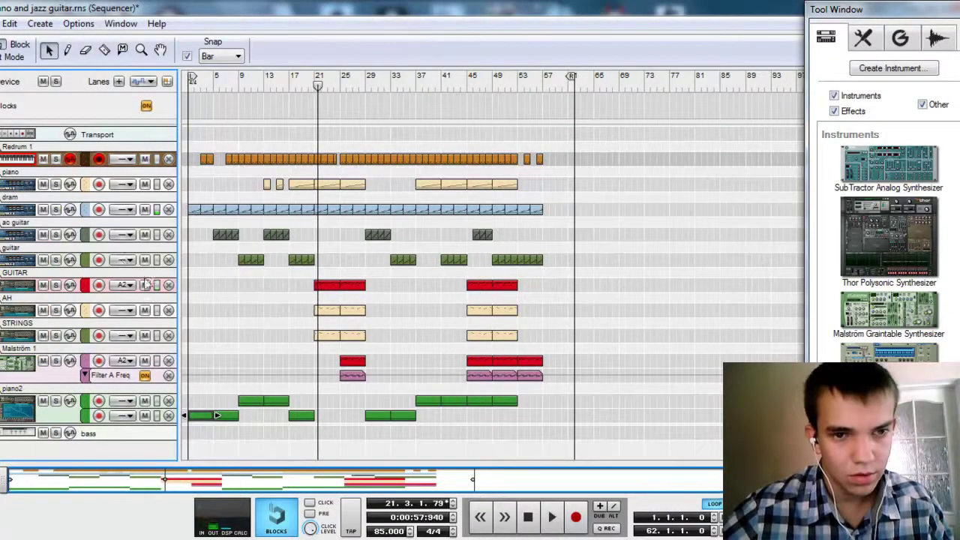
Select the GUITAR and Malström 1 tracks in turn, and solo Malström 1 with playback from bar 25.
left_click(30, 294)
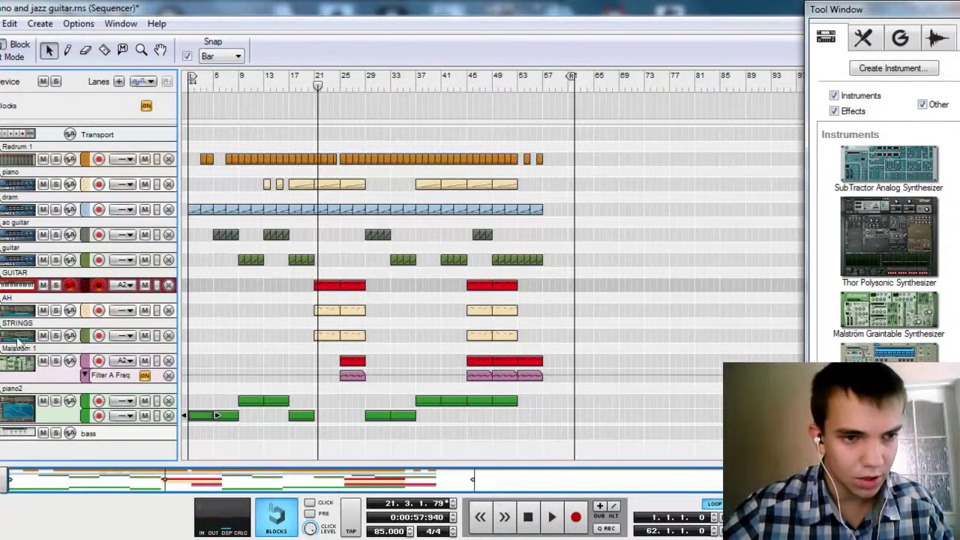
left_click(11, 363)
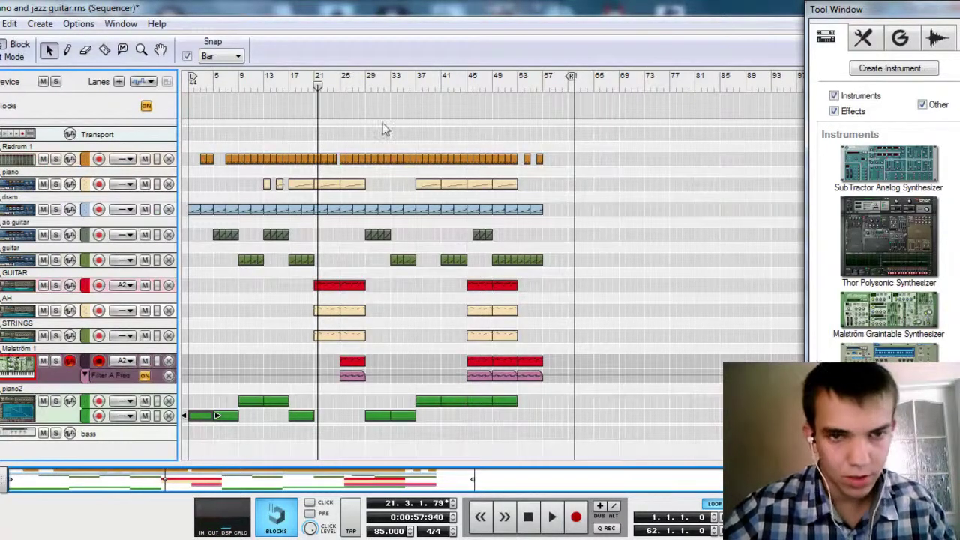
left_click(349, 88)
left_click(56, 362)
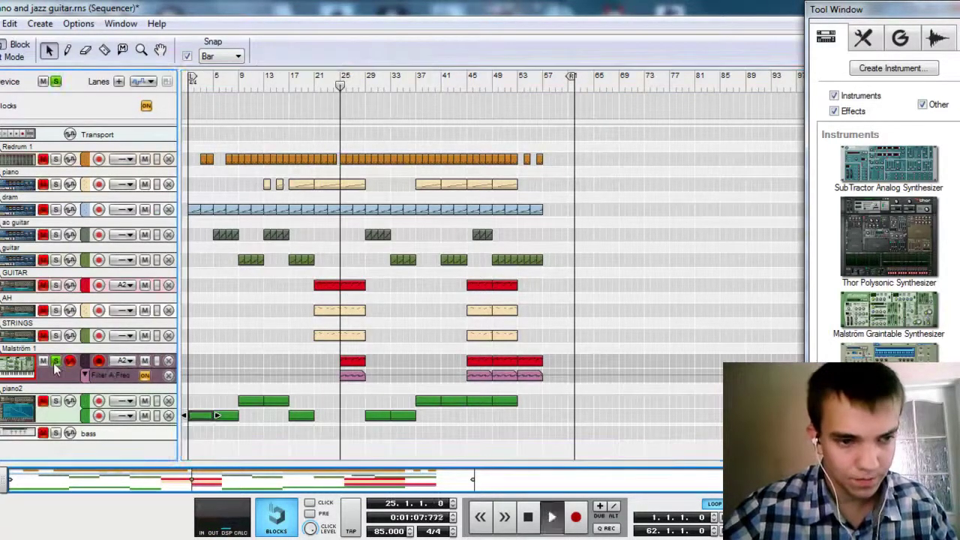
key("space")
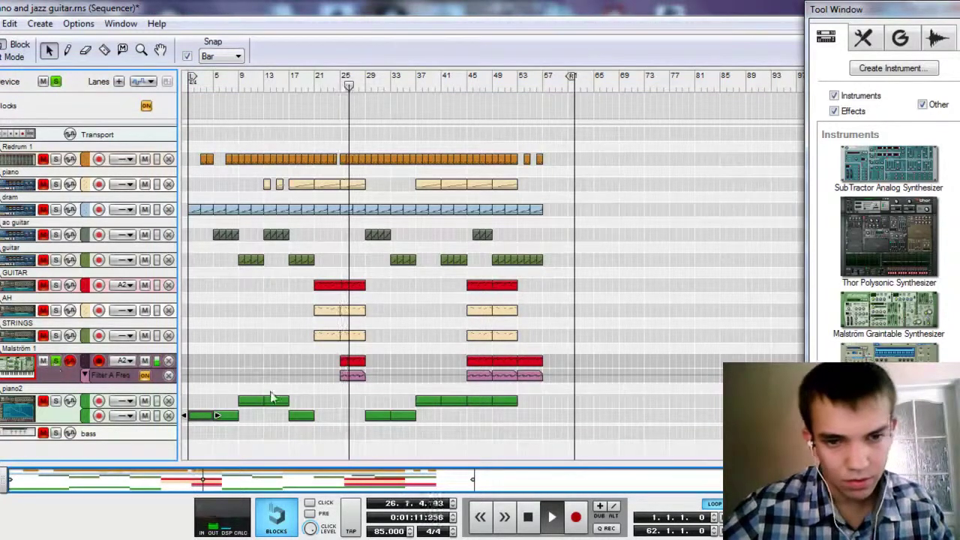
Open the first Filter A Freq automation clip of Malström 1 to view its curve, and end the track's solo and playback.
double_click(347, 375)
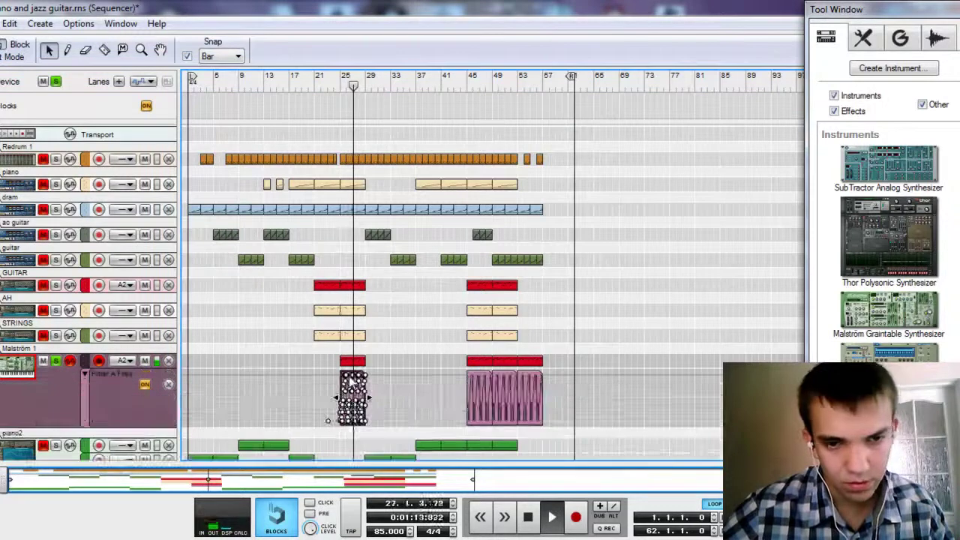
left_click(215, 386)
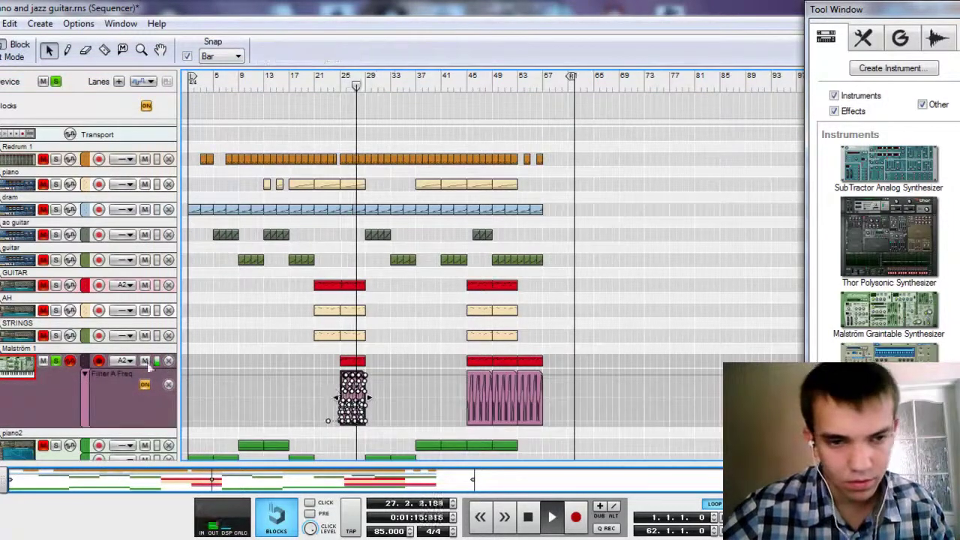
left_click(57, 363)
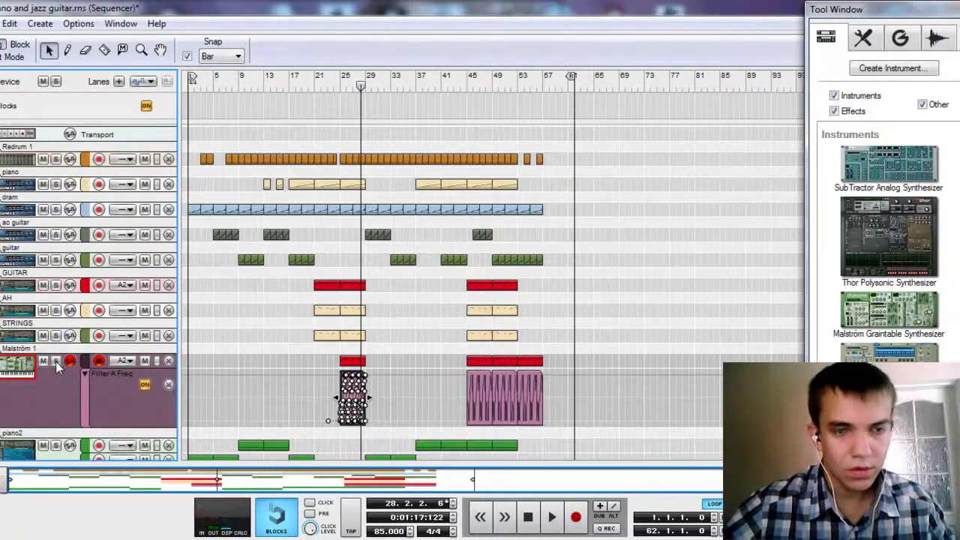
key("space")
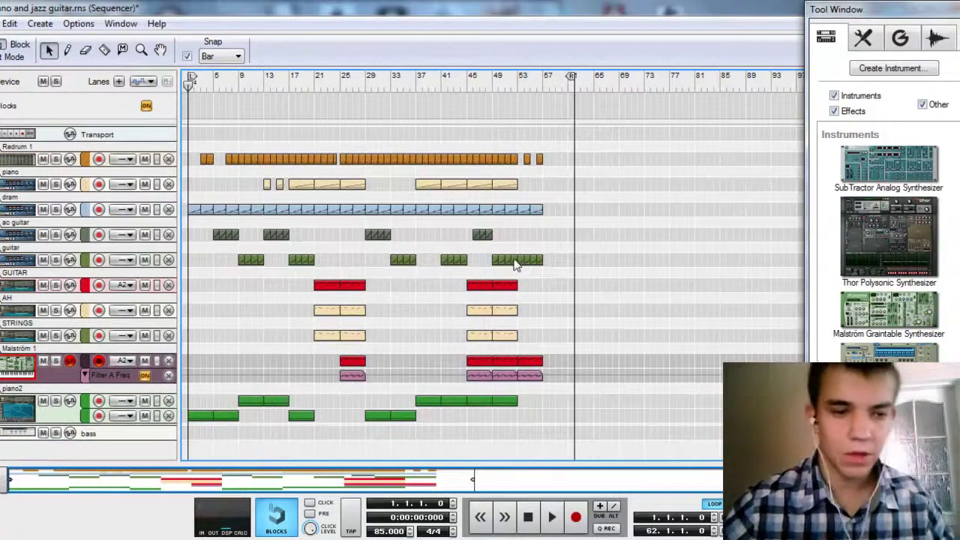
Select the piano2, Redrum 1, dram, ac guitar and guitar tracks one after another.
left_click(15, 422)
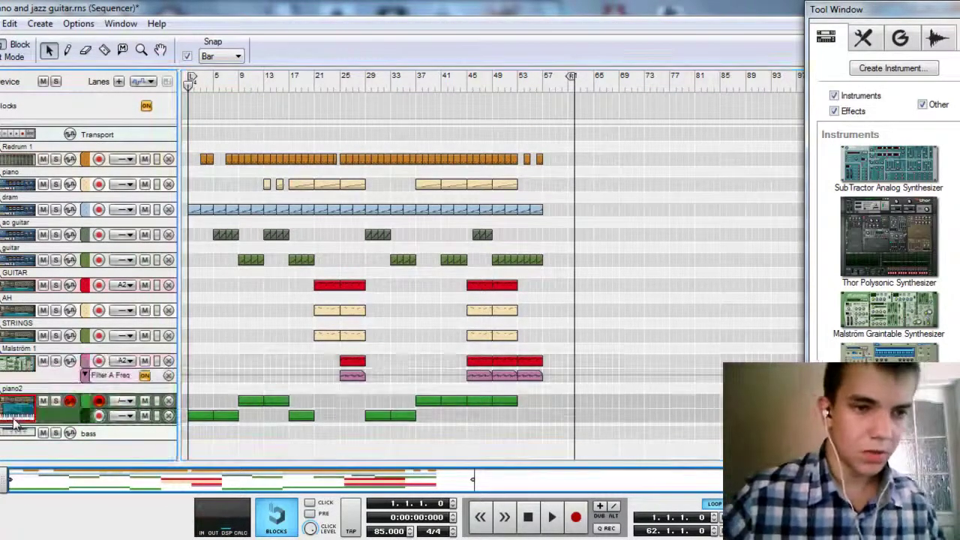
left_click(23, 163)
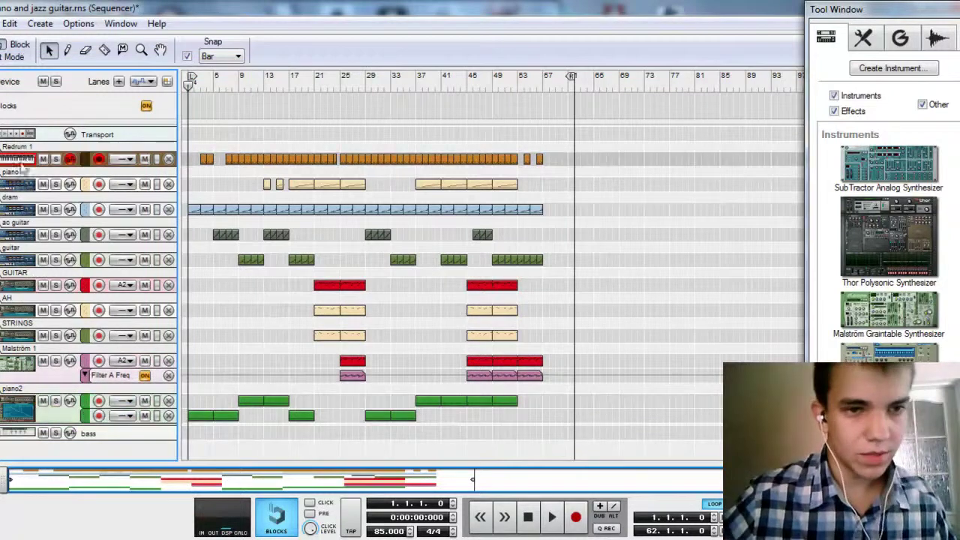
left_click(11, 211)
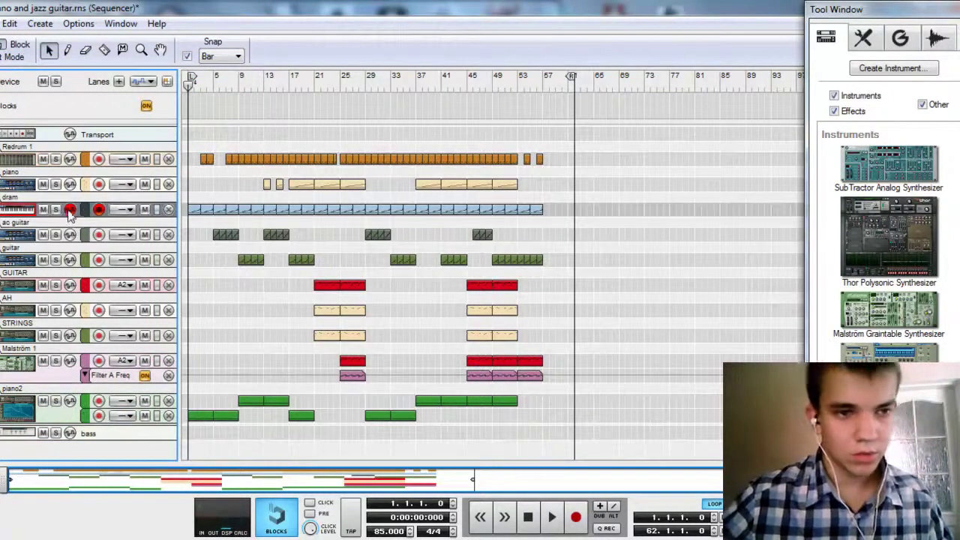
left_click(22, 235)
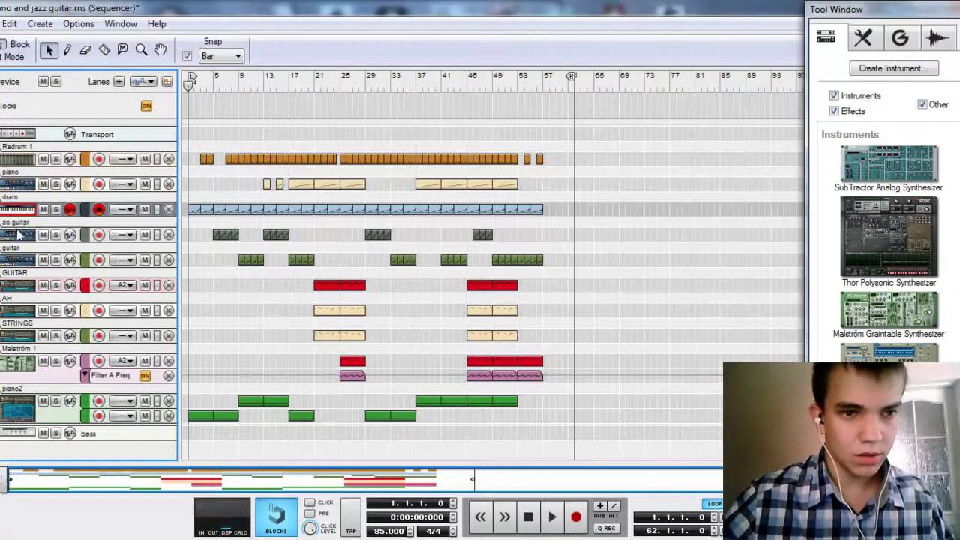
left_click(21, 261)
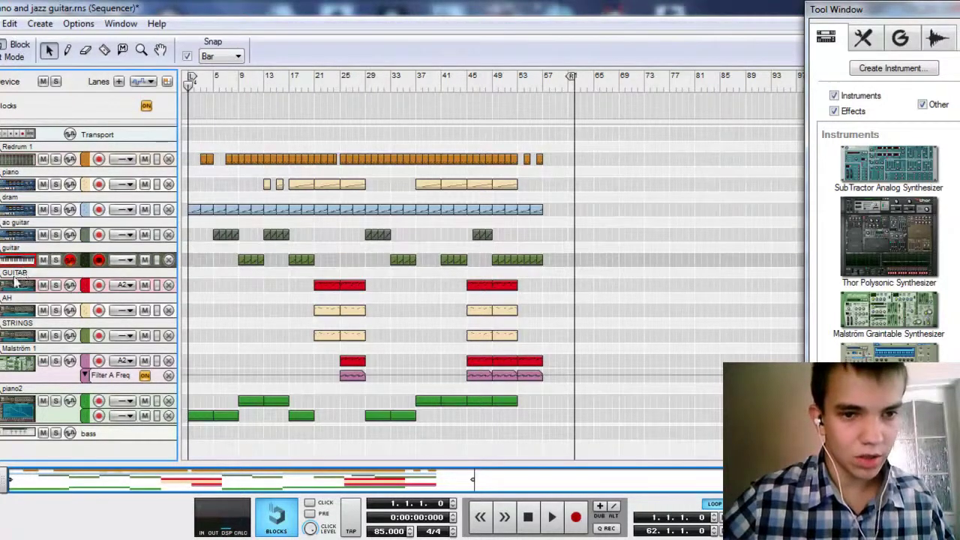
Solo the GUITAR track, play it from bar 21 and open its first clip to view the notes.
left_click(13, 291)
left_click(315, 85)
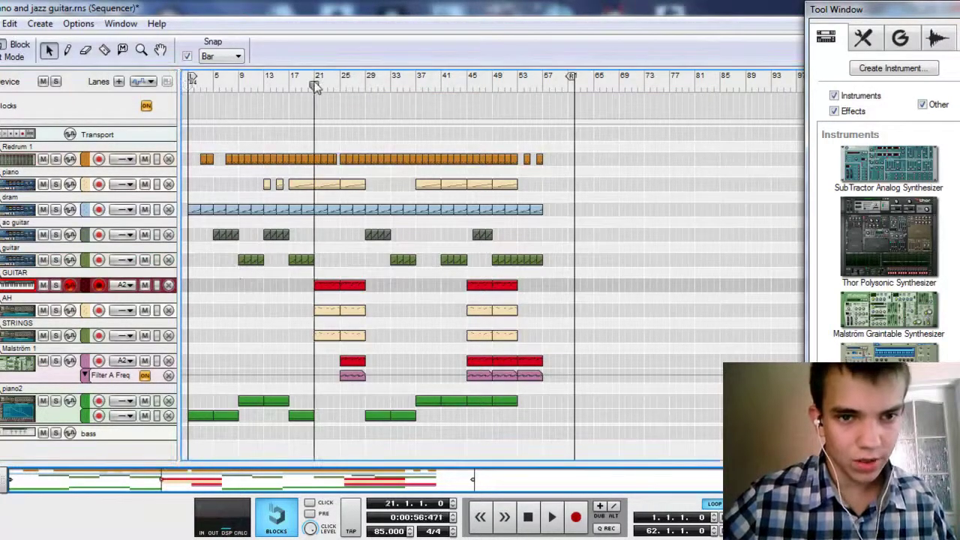
left_click(56, 286)
key("space")
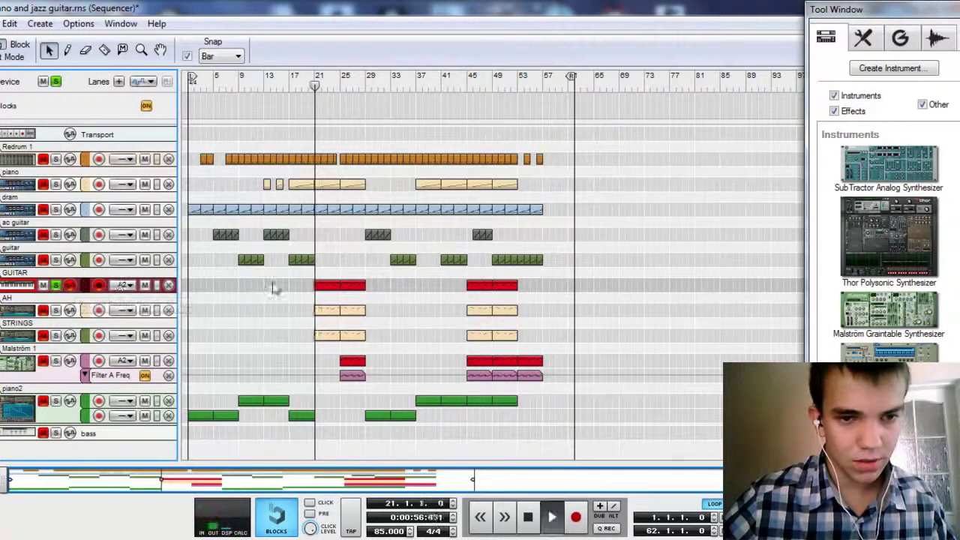
double_click(332, 290)
left_click_drag(674, 315, 801, 347)
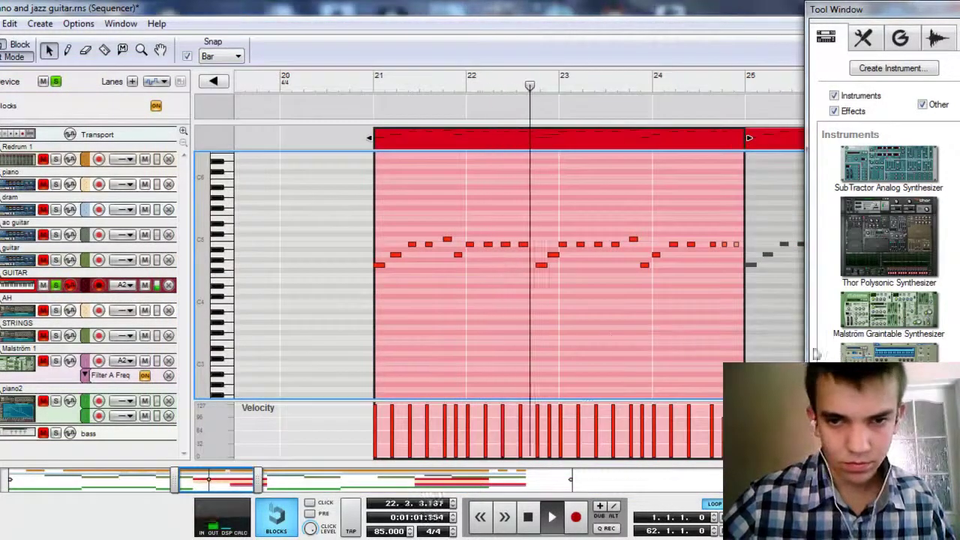
Add the AH, STRINGS and Malström 1 tracks to the solo, return to the arrangement and clear all solos.
left_click(26, 309)
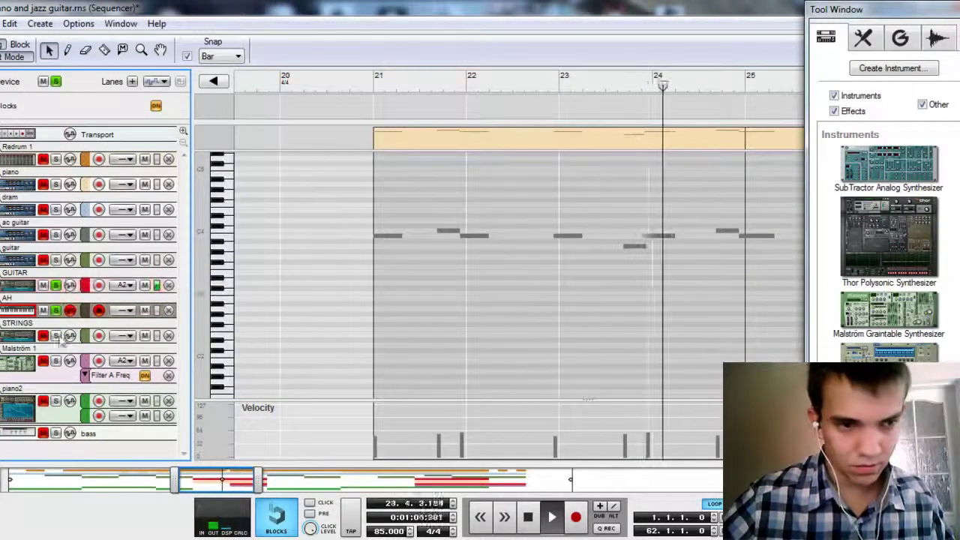
key("shift+Tab")
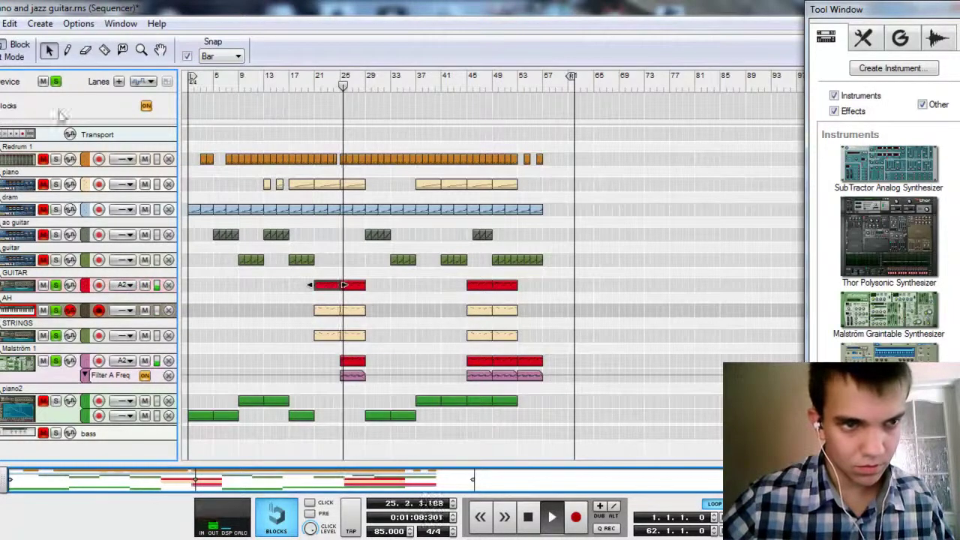
left_click(54, 84)
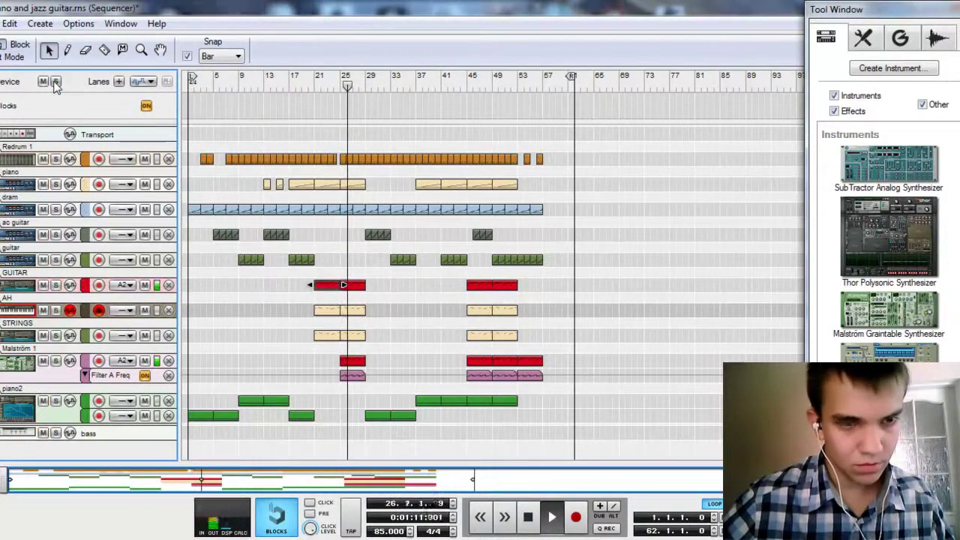
Play the whole song from the start and view the first dram clip's contents, returning to the arrangement.
left_click(193, 81)
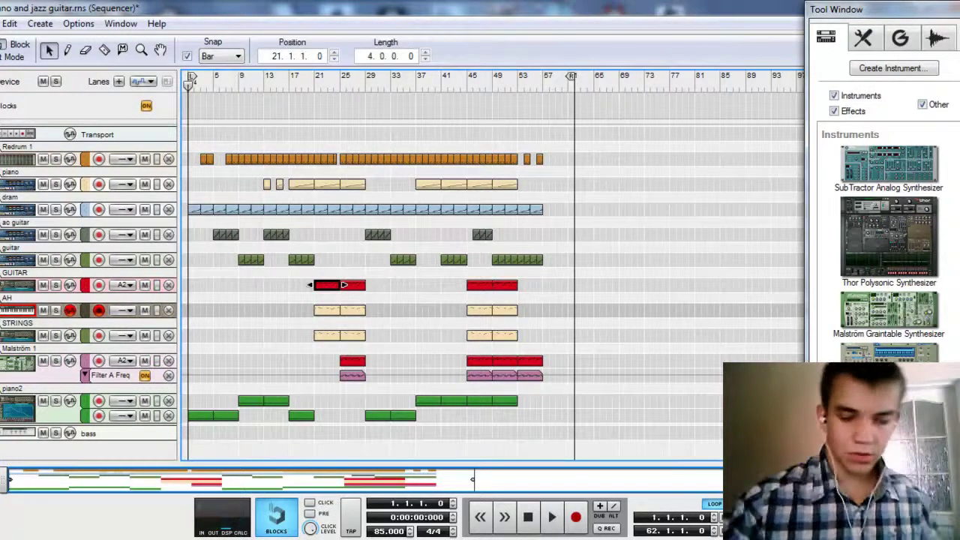
key("space")
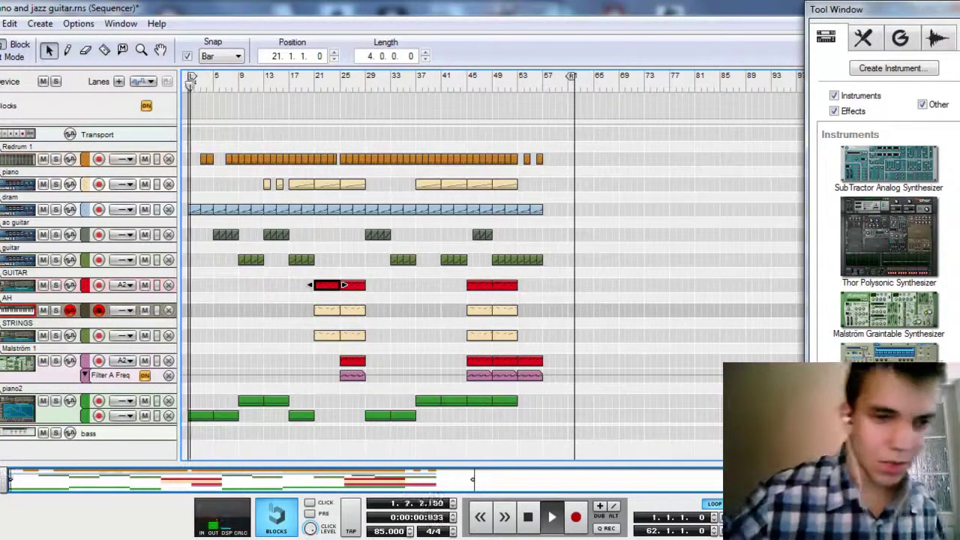
double_click(217, 210)
key("ctrl+e")
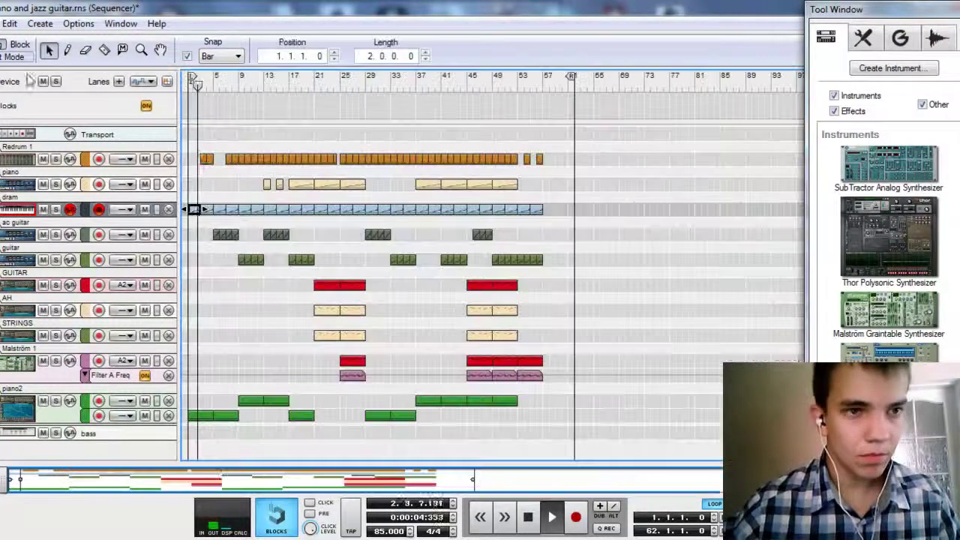
View the contents of the first Redrum 1 clip and the first ac guitar clip, returning to the arrangement after each.
double_click(203, 156)
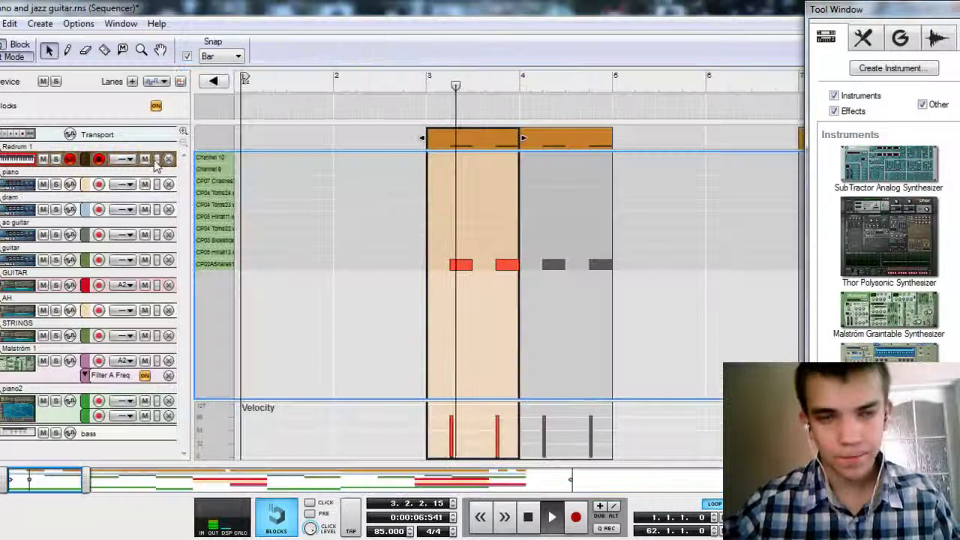
left_click(12, 54)
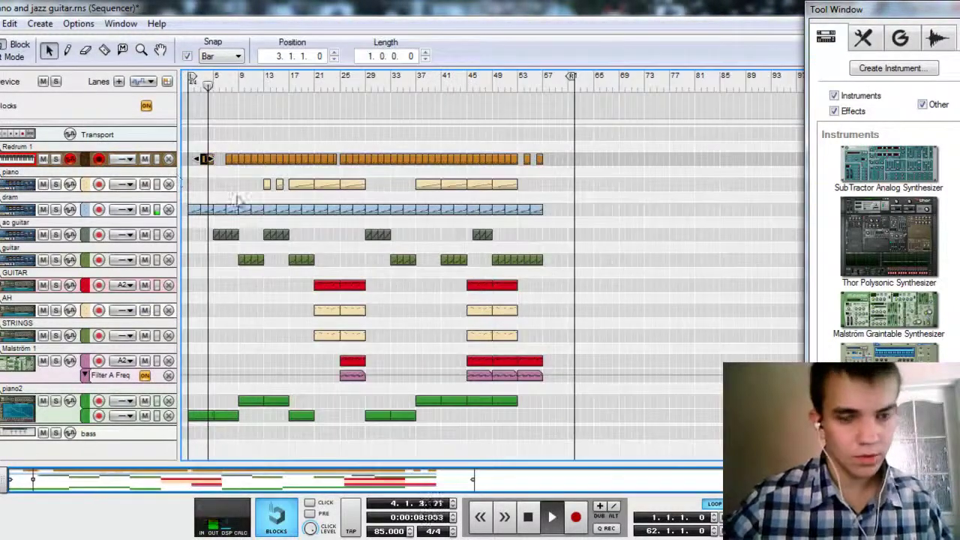
double_click(216, 236)
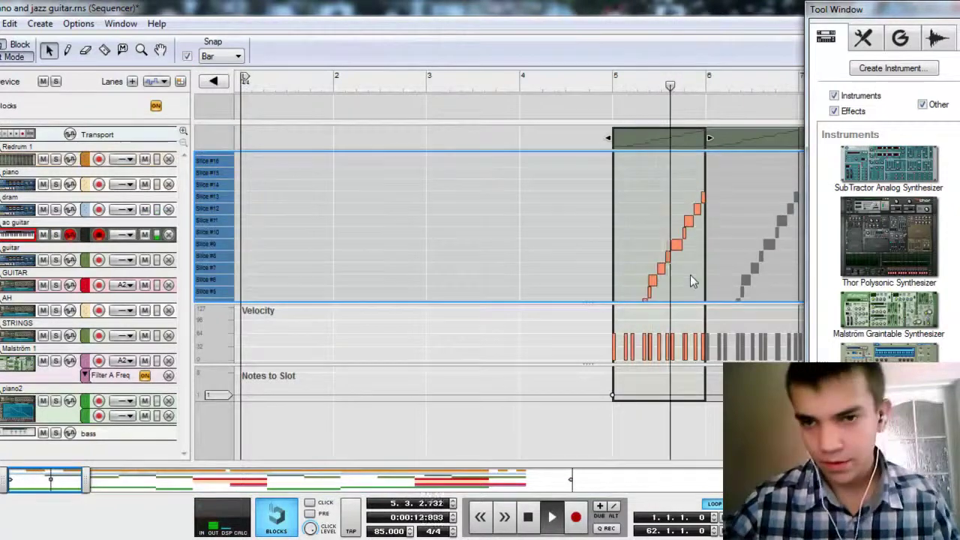
left_click(12, 54)
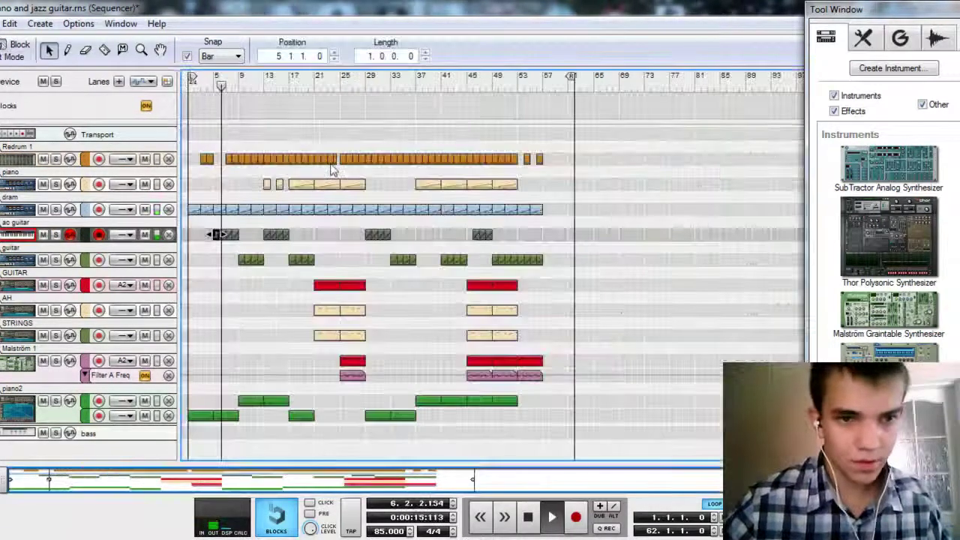
left_click(254, 105)
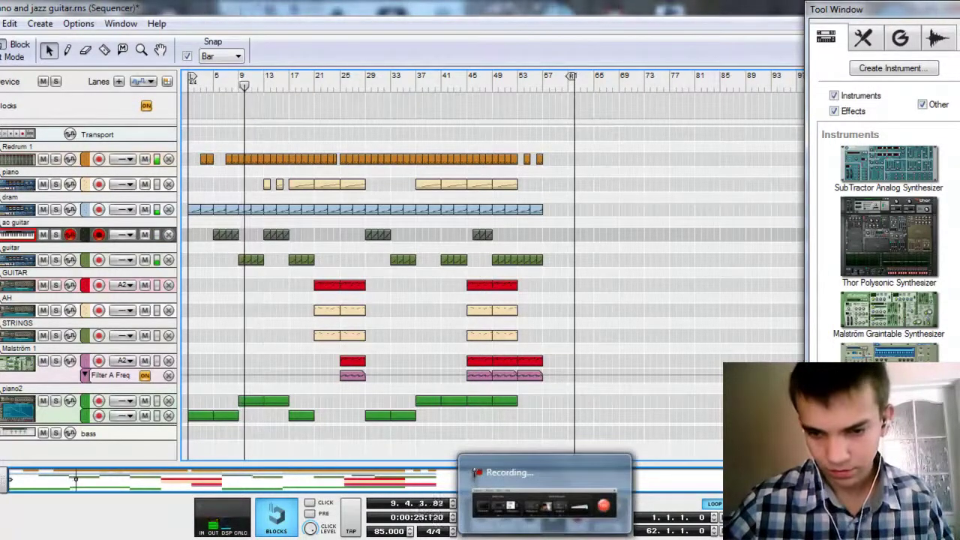
key("F8")
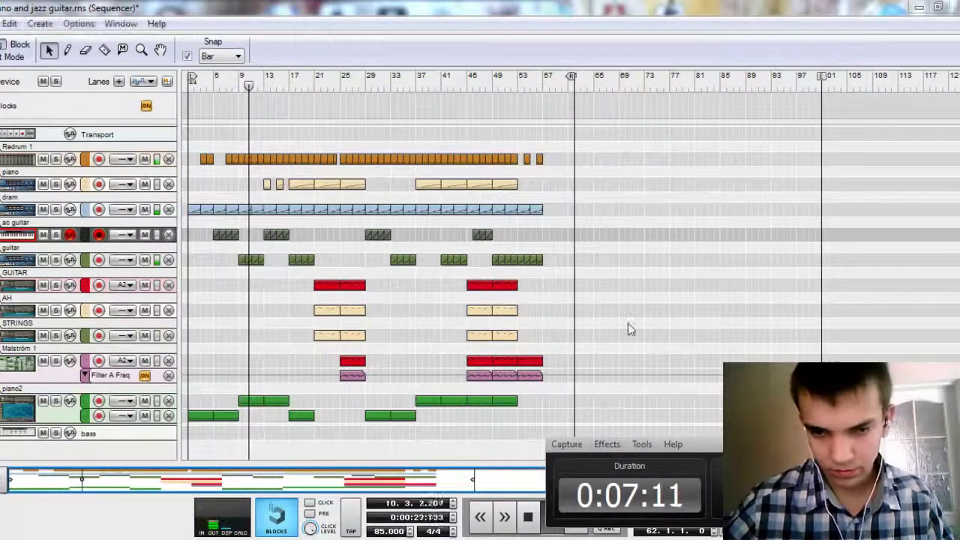
key("F8")
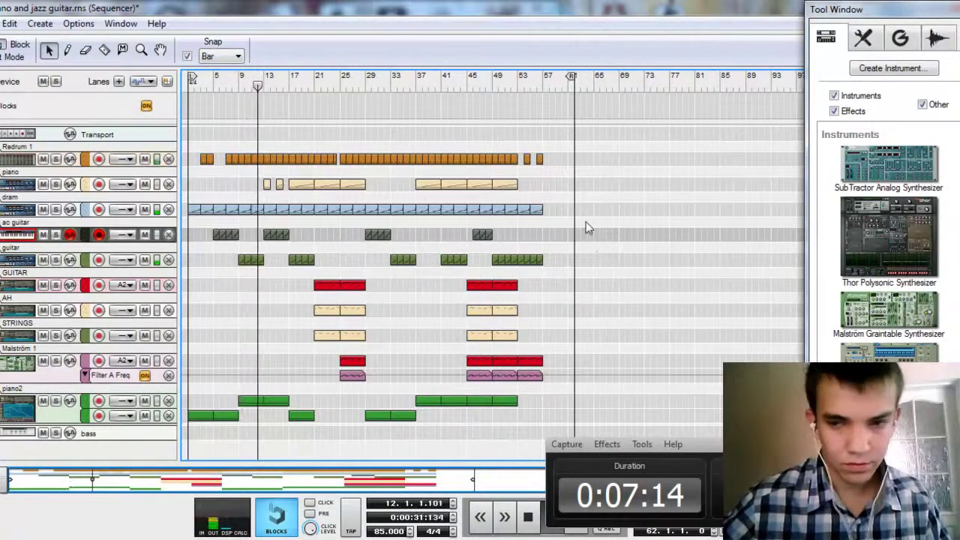
key("F8")
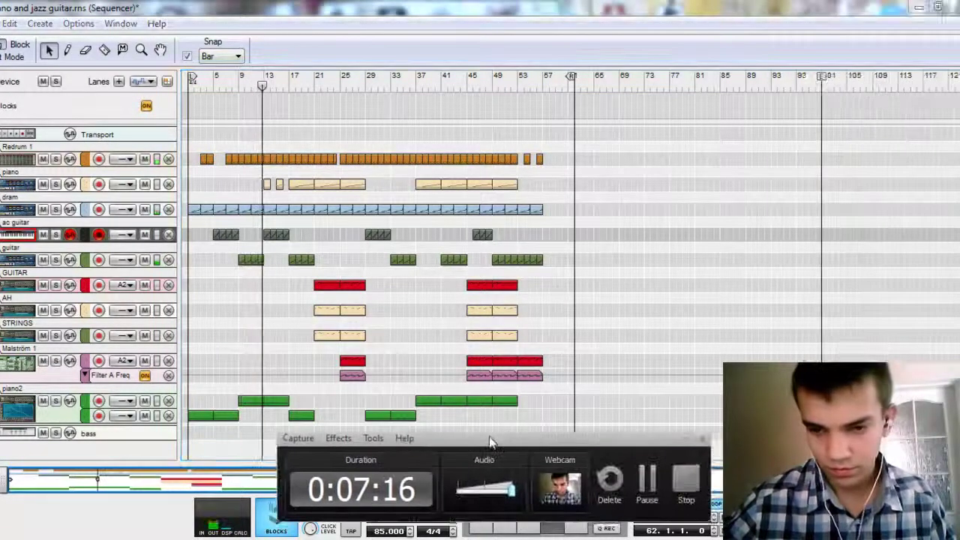
key("F8")
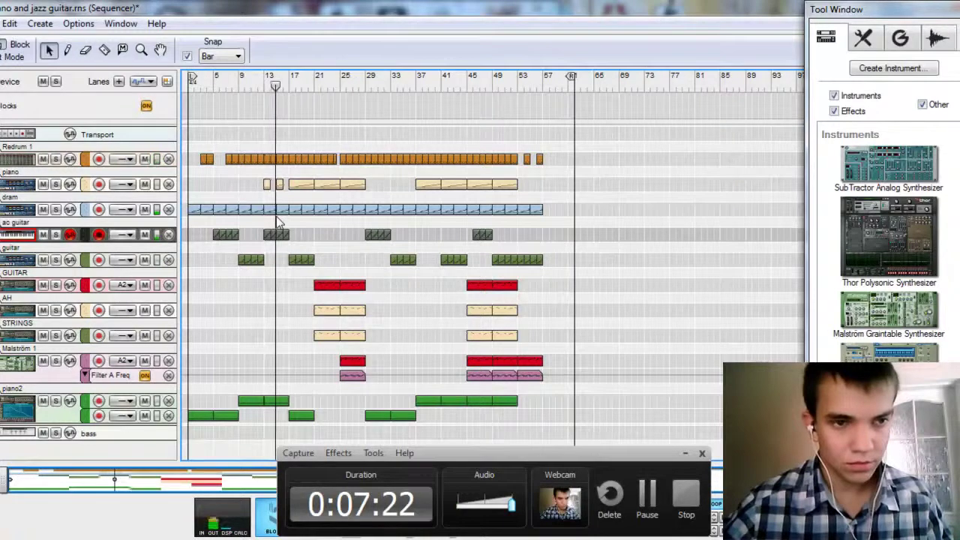
Bring the rack forward, show the mixer near its start and slightly lower the piano channel's level.
left_click(317, 519)
left_click(240, 462)
scroll(288, 280, "up", 10)
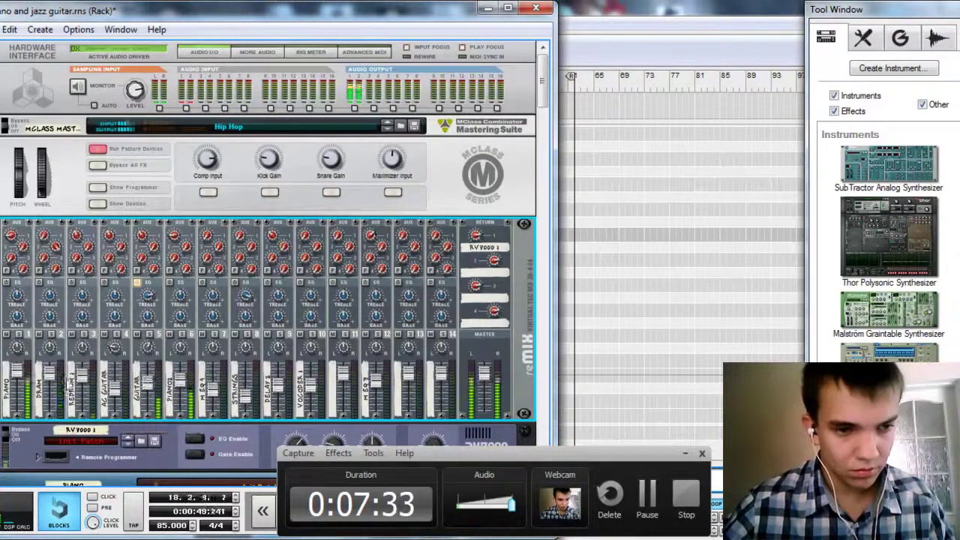
left_click_drag(20, 375, 20, 378)
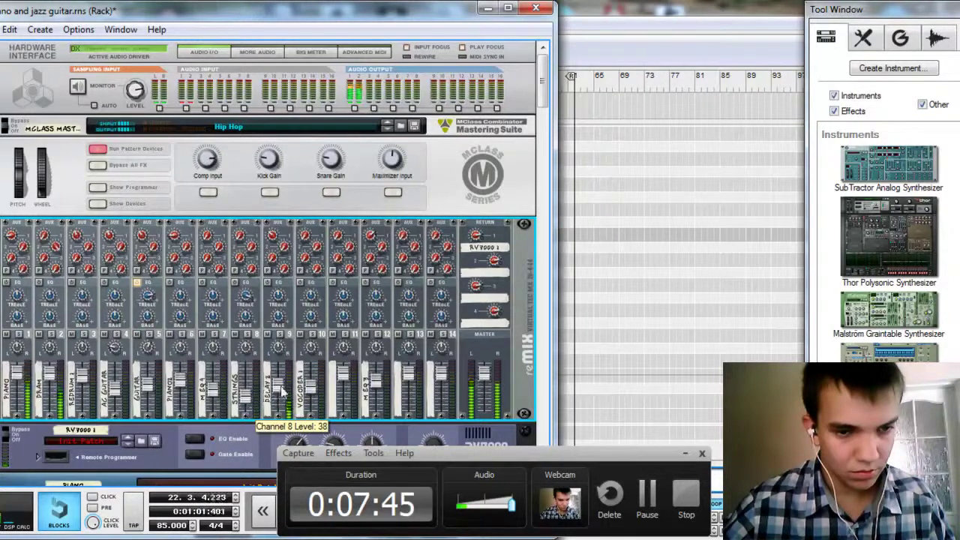
left_click_drag(250, 403, 250, 403)
key("ctrl+s")
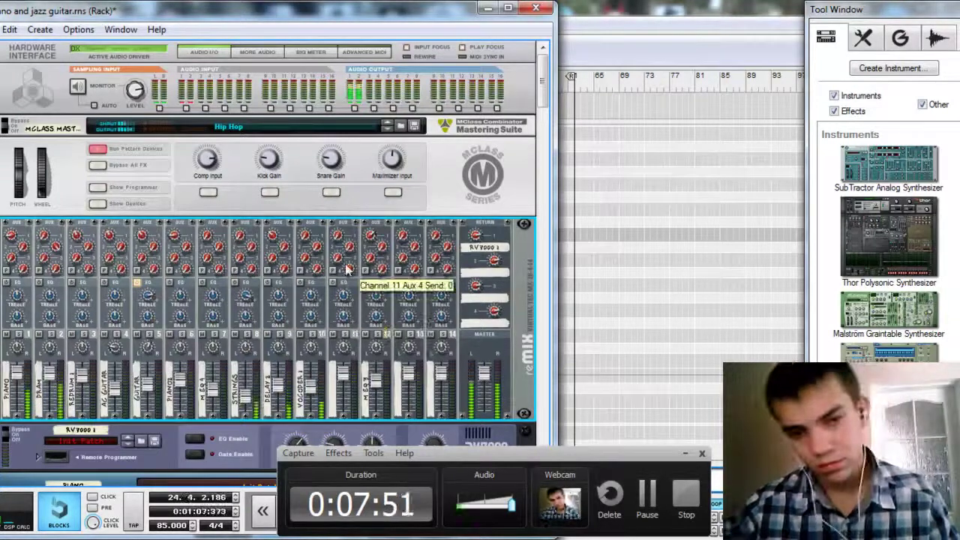
Bring the sequencer forward and move the song position back to the start.
left_click(613, 264)
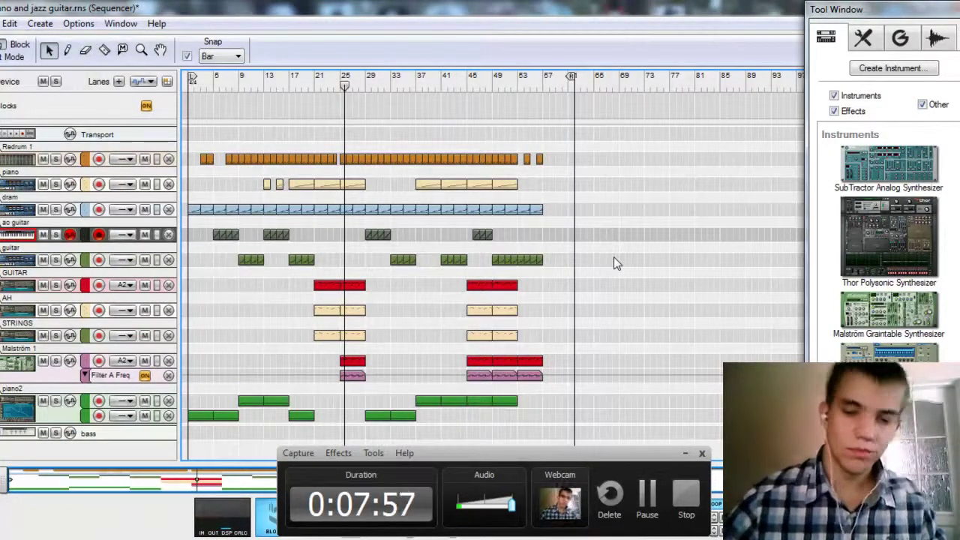
left_click_drag(347, 86, 63, 80)
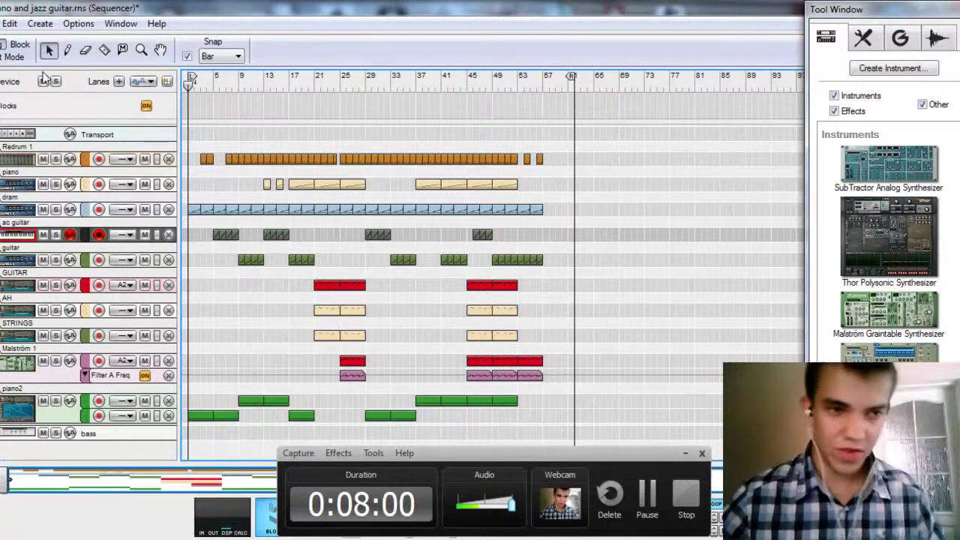